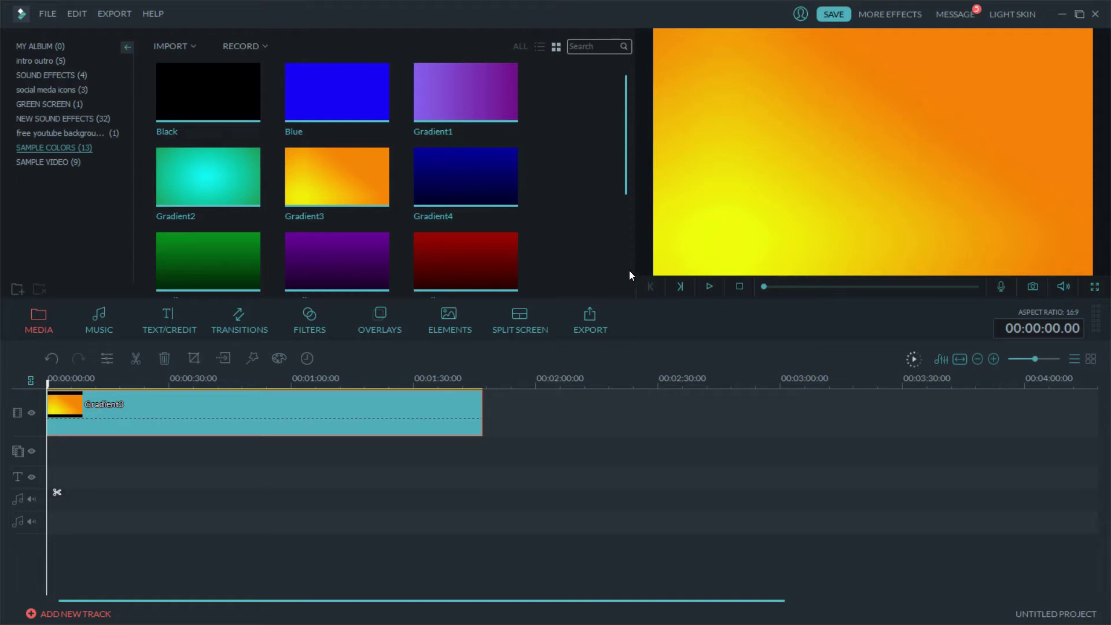
Open the Text/Credit library of title templates over the Gradient3 project
click(182, 319)
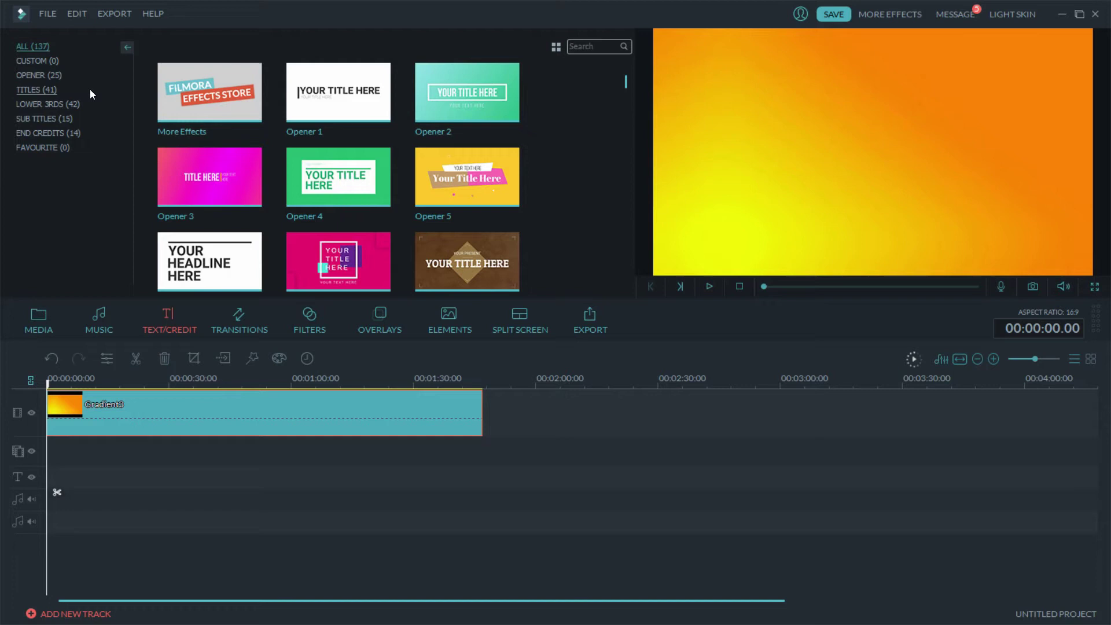
Add the YOUR HEADLINE HERE opener at the timeline start, before Gradient3, and preview it
drag(244, 192, 47, 432)
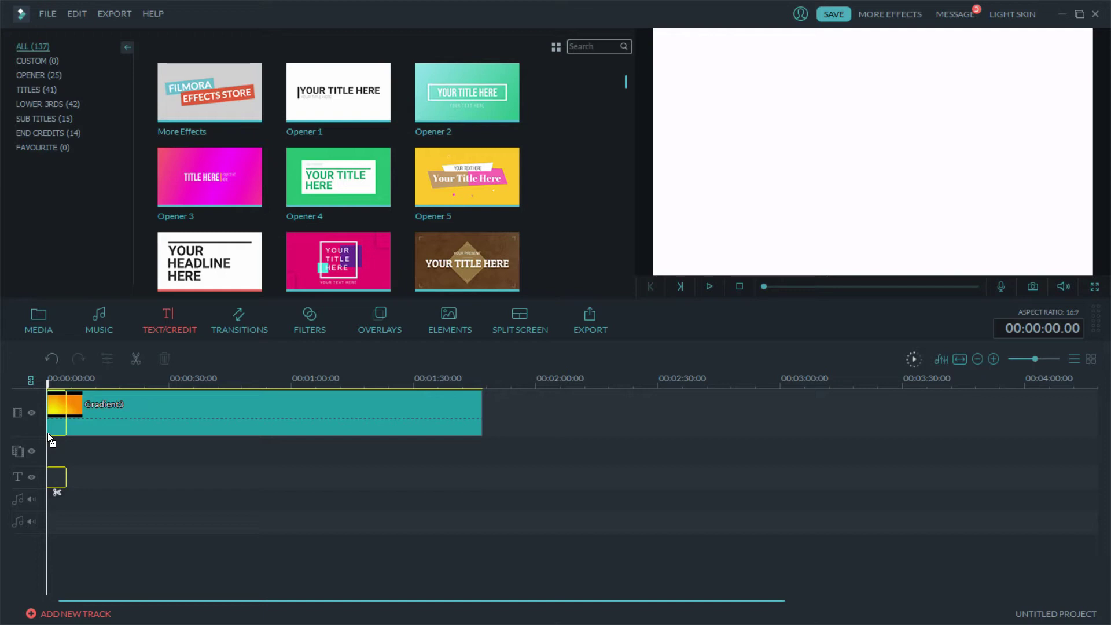
drag(50, 385, 50, 384)
double_click(57, 399)
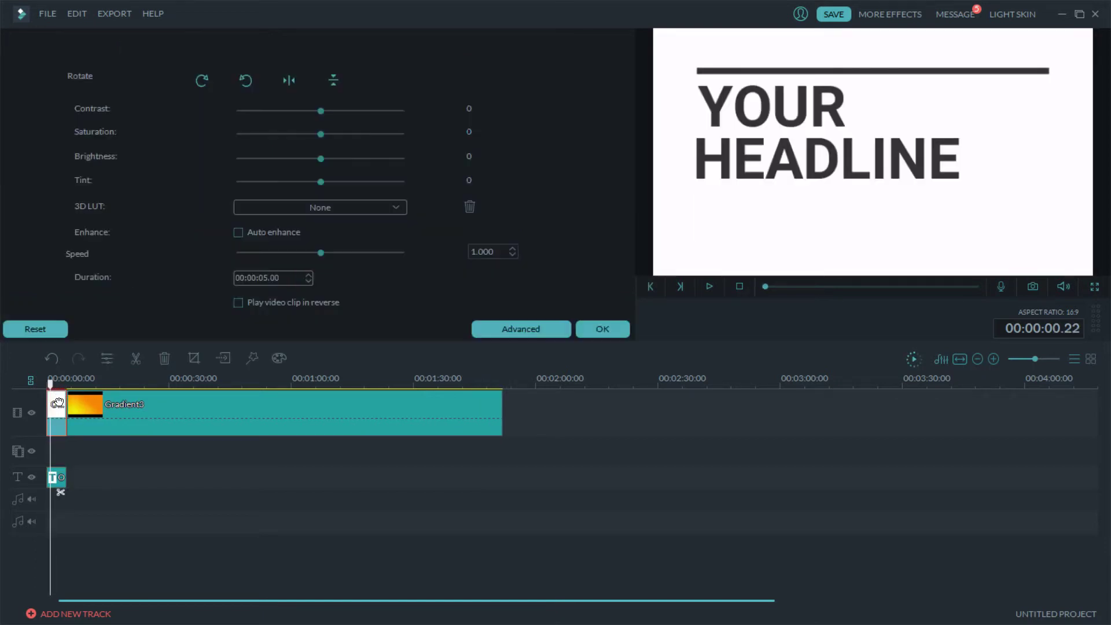
click(584, 326)
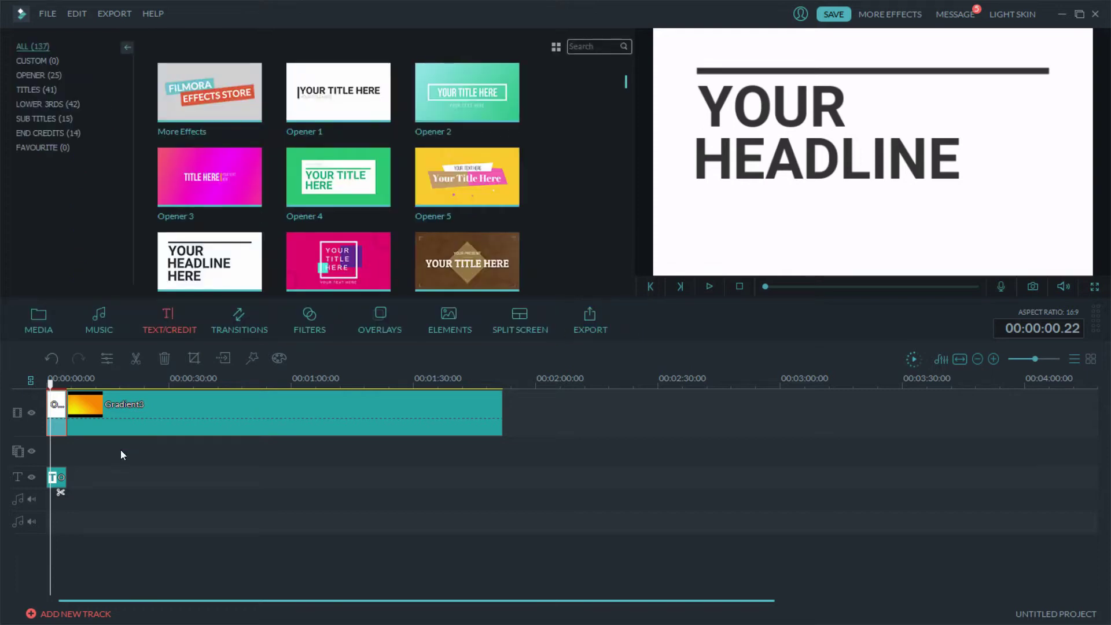
Open the opener's text and replace the YOUR line with HELLO
double_click(51, 476)
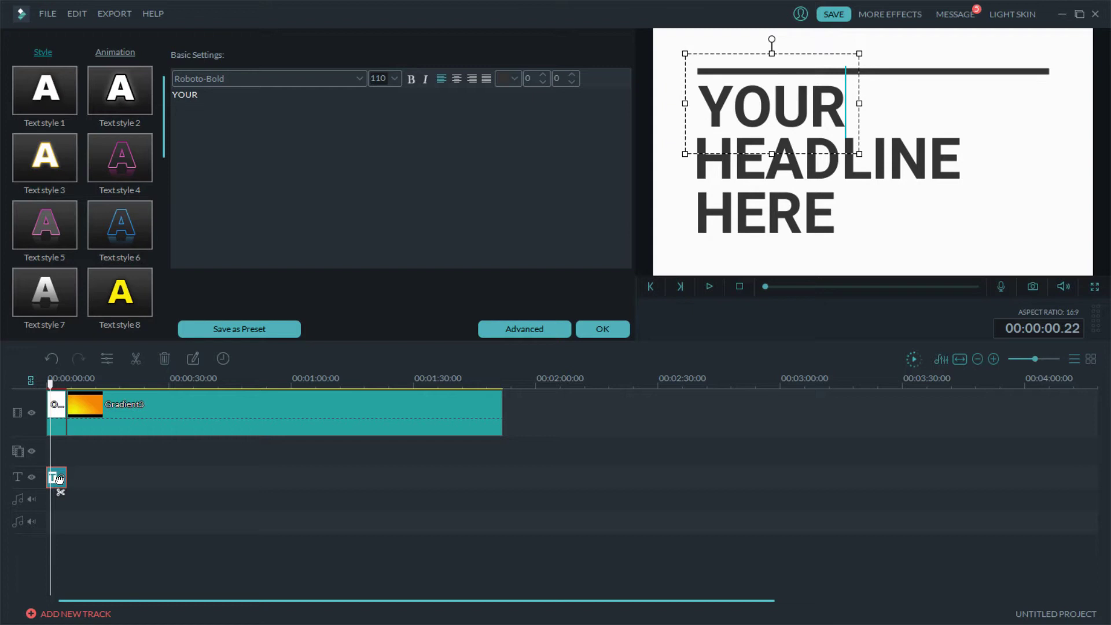
key(ctrl+a)
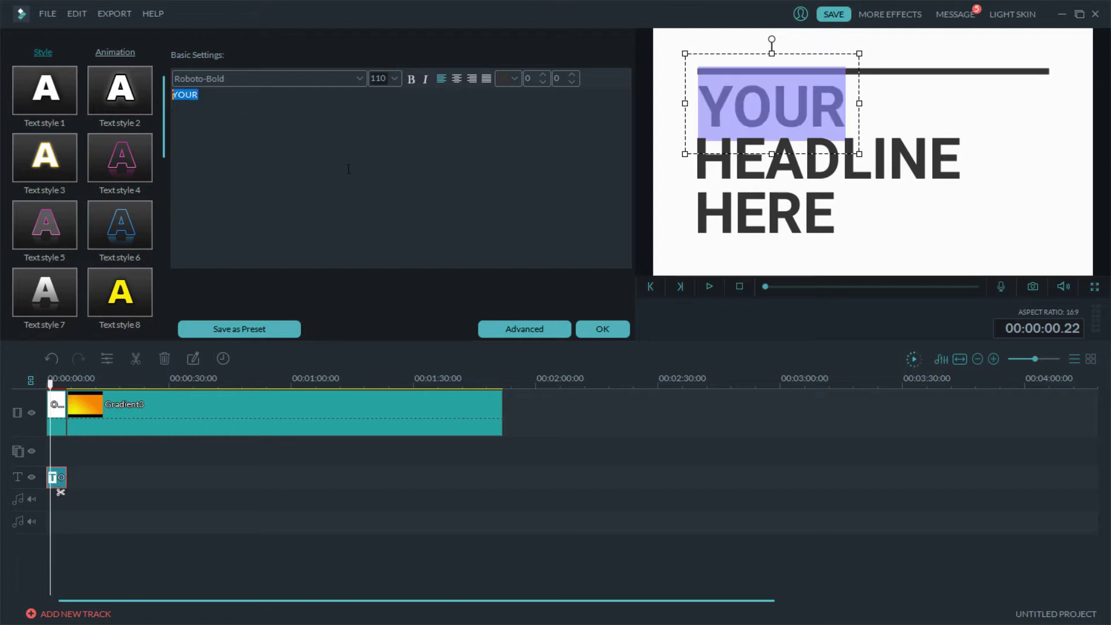
click(884, 156)
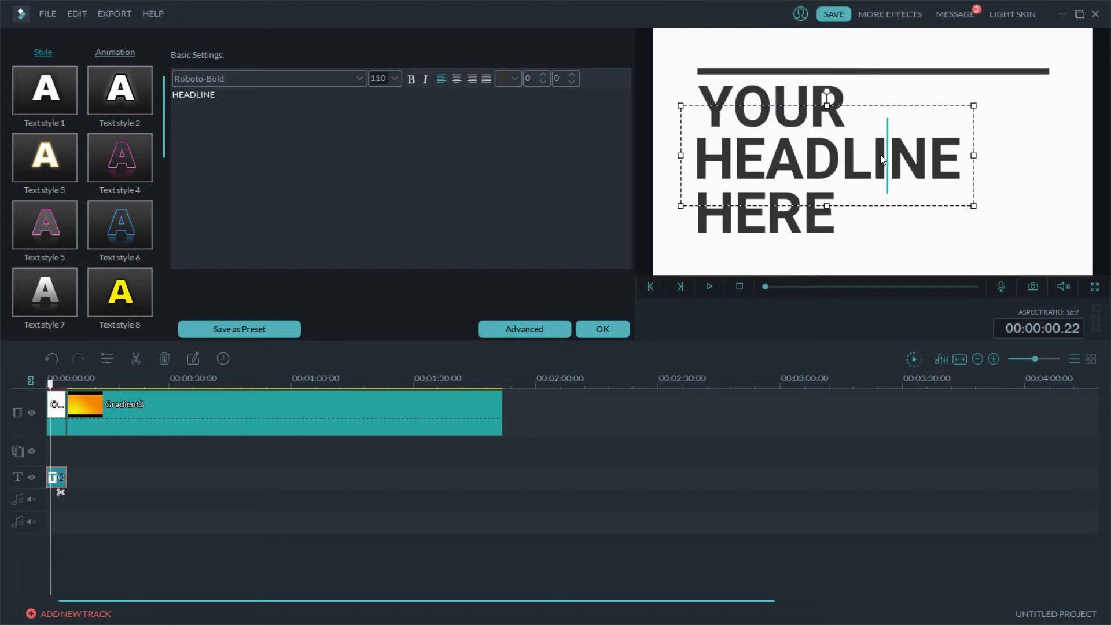
click(762, 222)
click(822, 103)
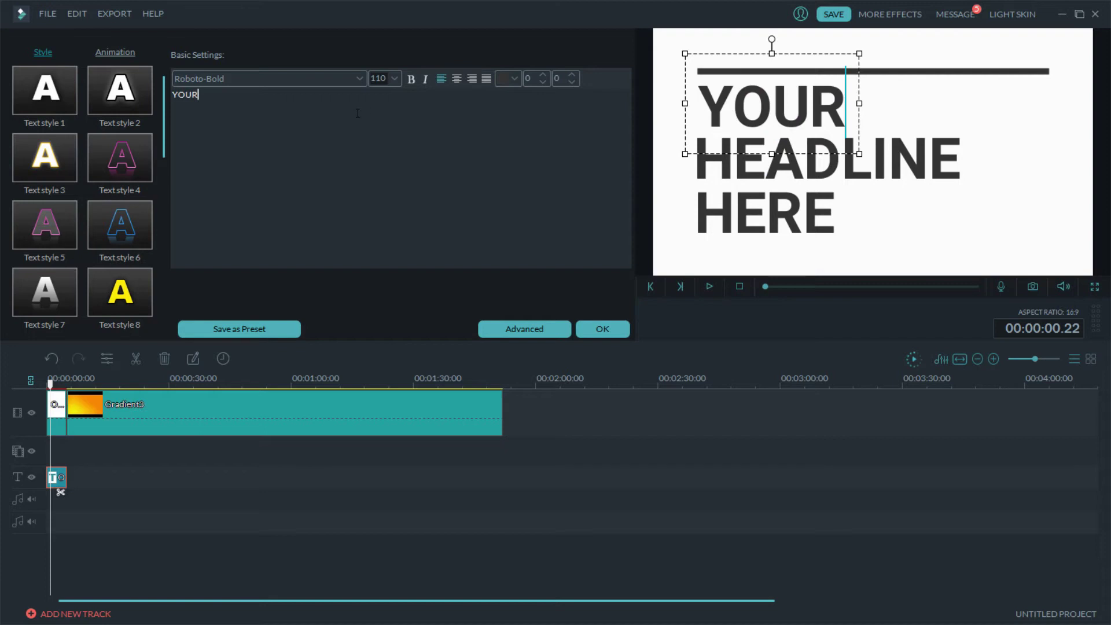
key(ctrl+a)
text(HELLO)
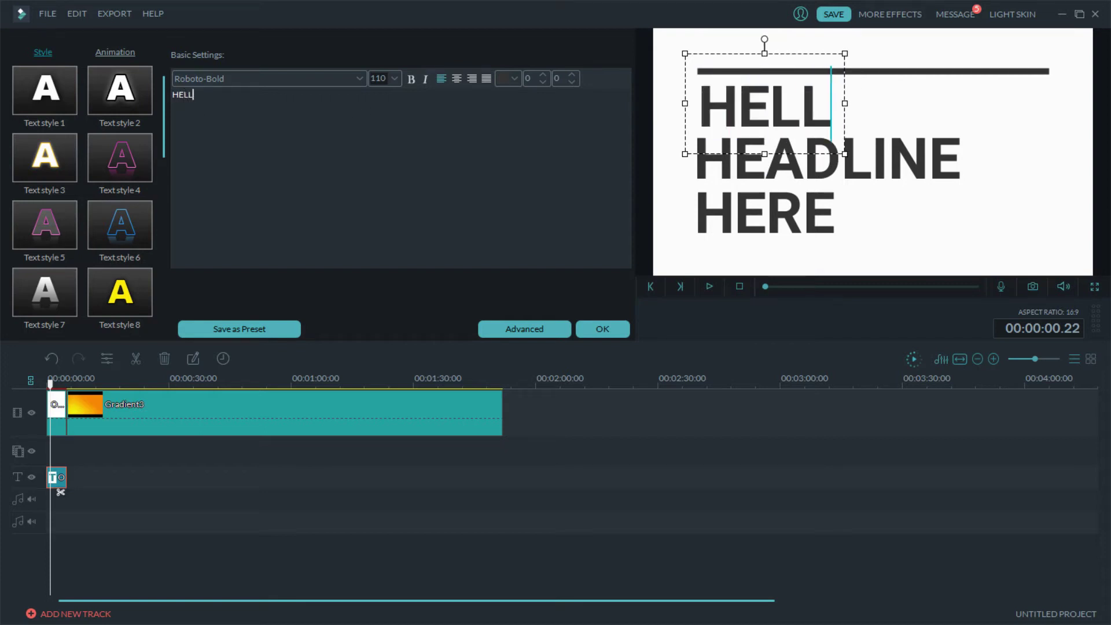
Replace HEADLINE with WHATS and HERE with UP in the opener
click(952, 165)
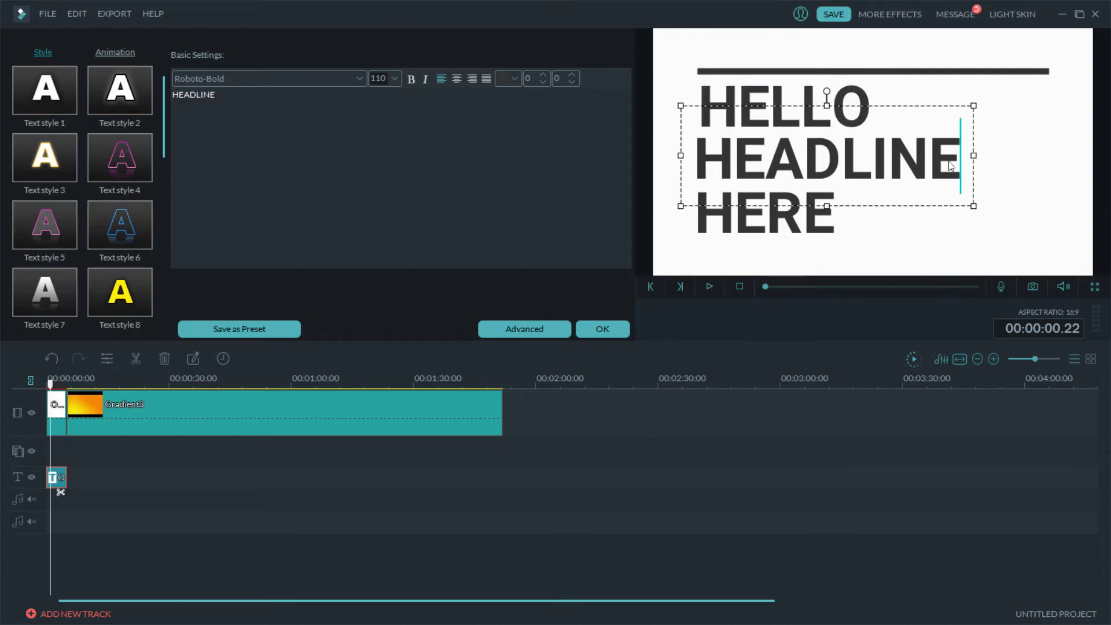
key(ctrl+a)
text(WHATS)
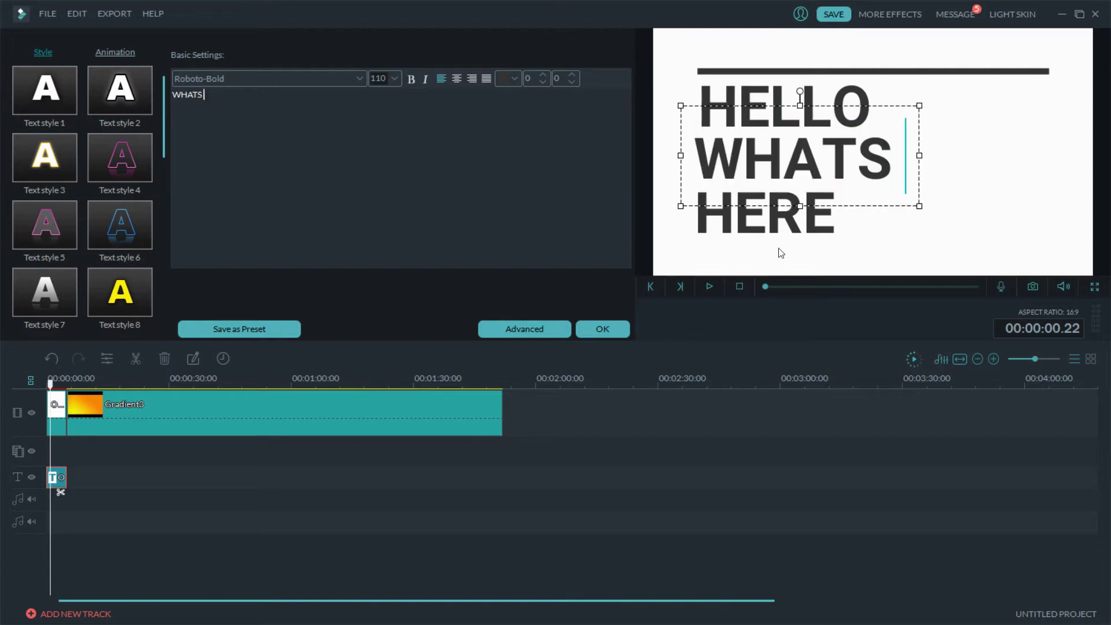
click(787, 220)
key(ctrl+a)
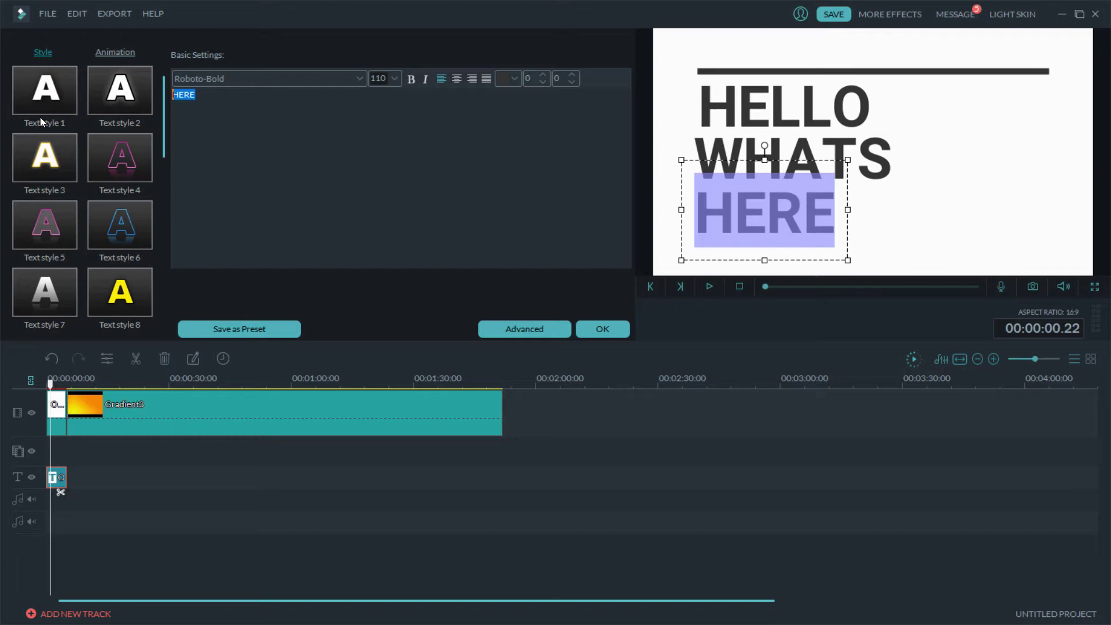
text(UP)
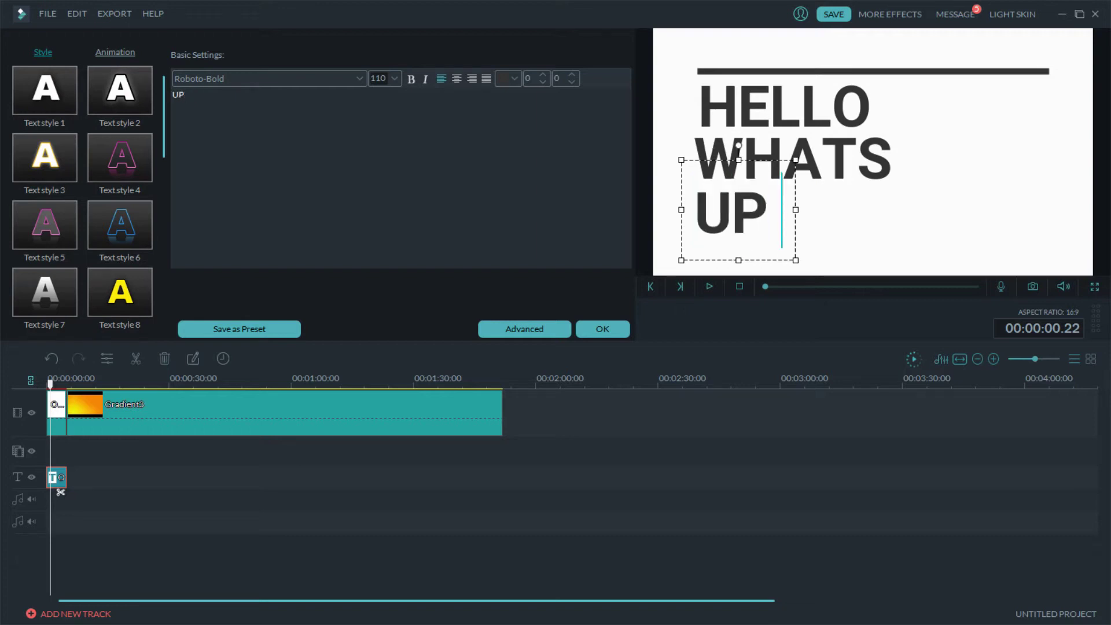
click(651, 302)
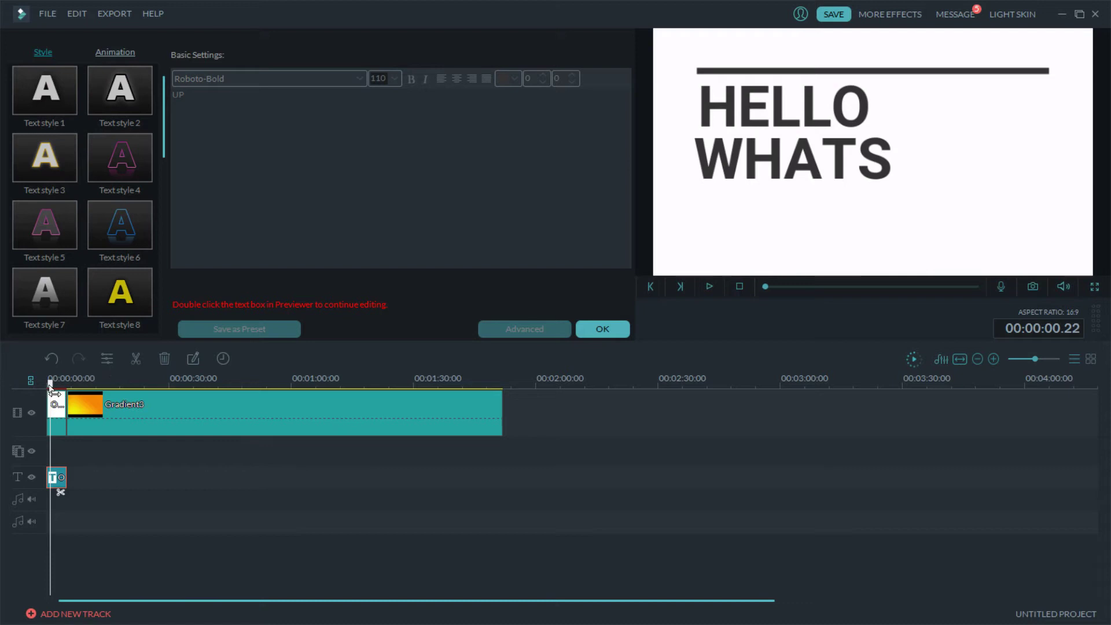
Confirm the edits, play back the HELLO WHATS UP opener, then delete it
drag(52, 392, 47, 392)
click(584, 331)
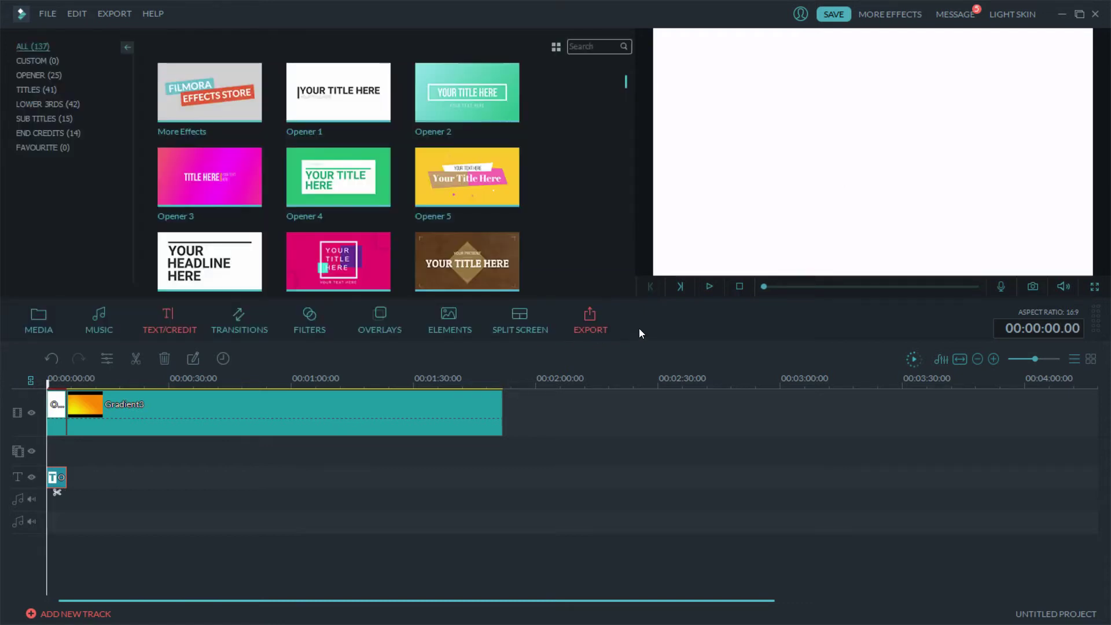
click(709, 287)
click(712, 287)
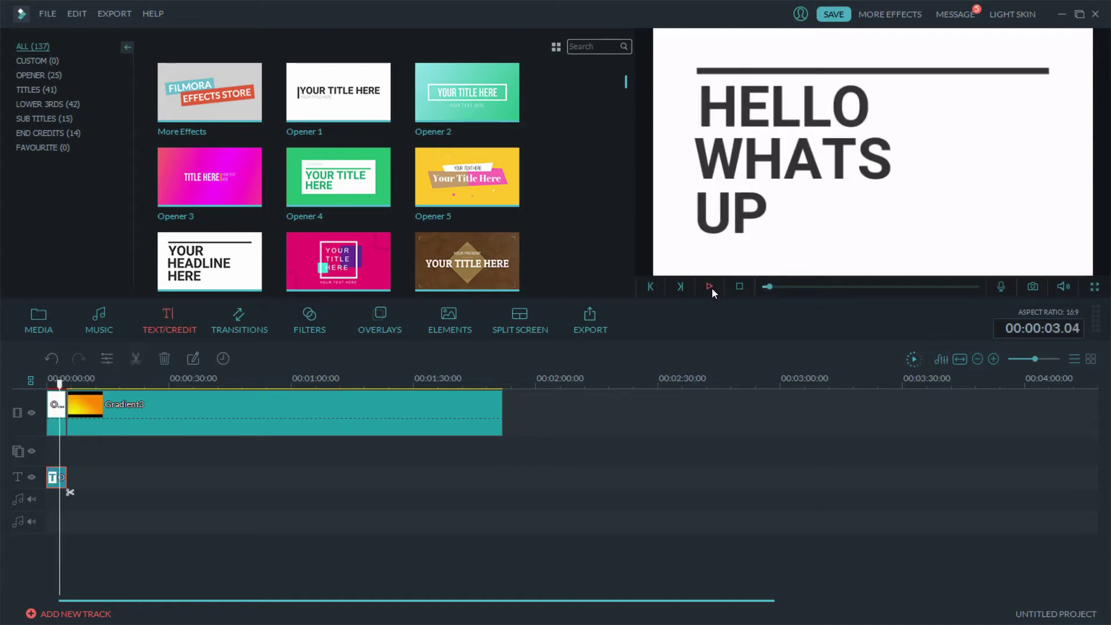
right_click(58, 404)
click(81, 389)
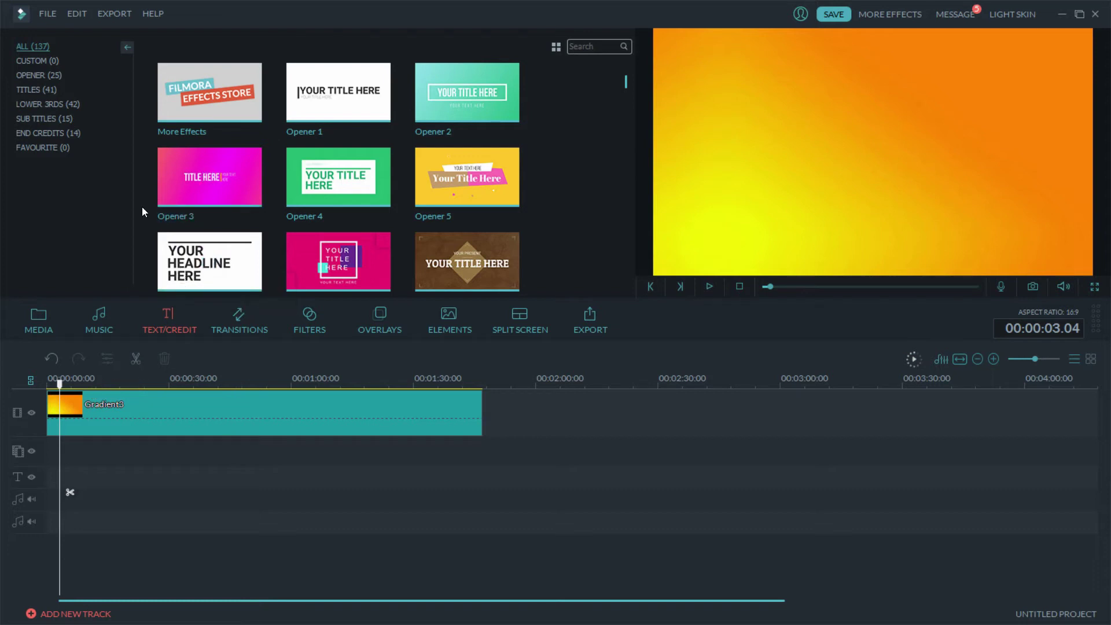
Filter the library to title templates and place Title 2 on the text track
click(52, 77)
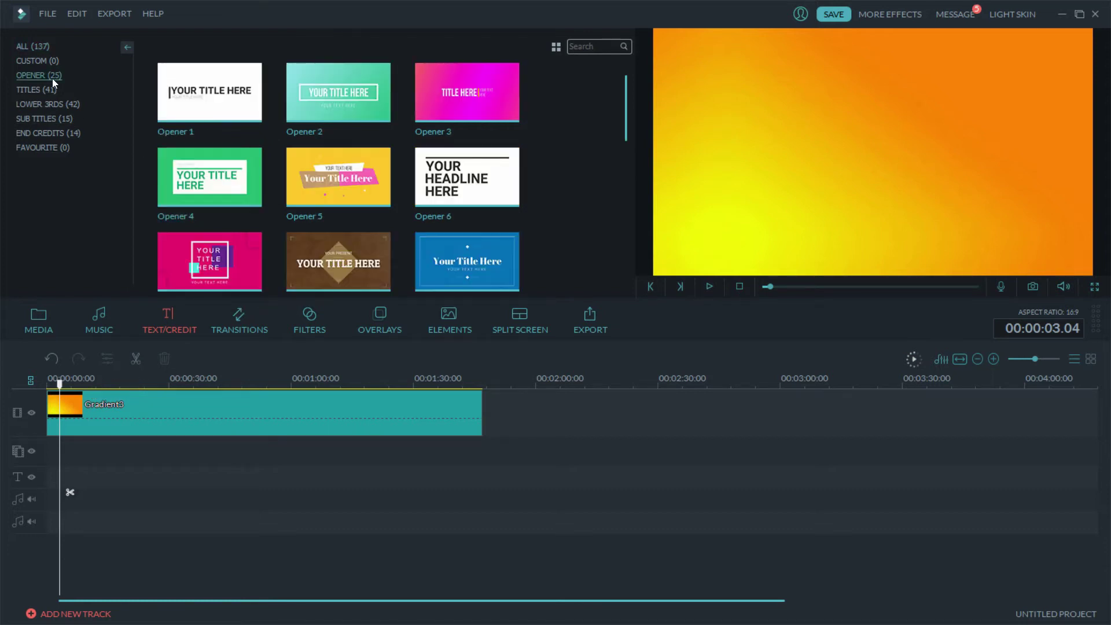
click(49, 90)
drag(359, 119, 133, 477)
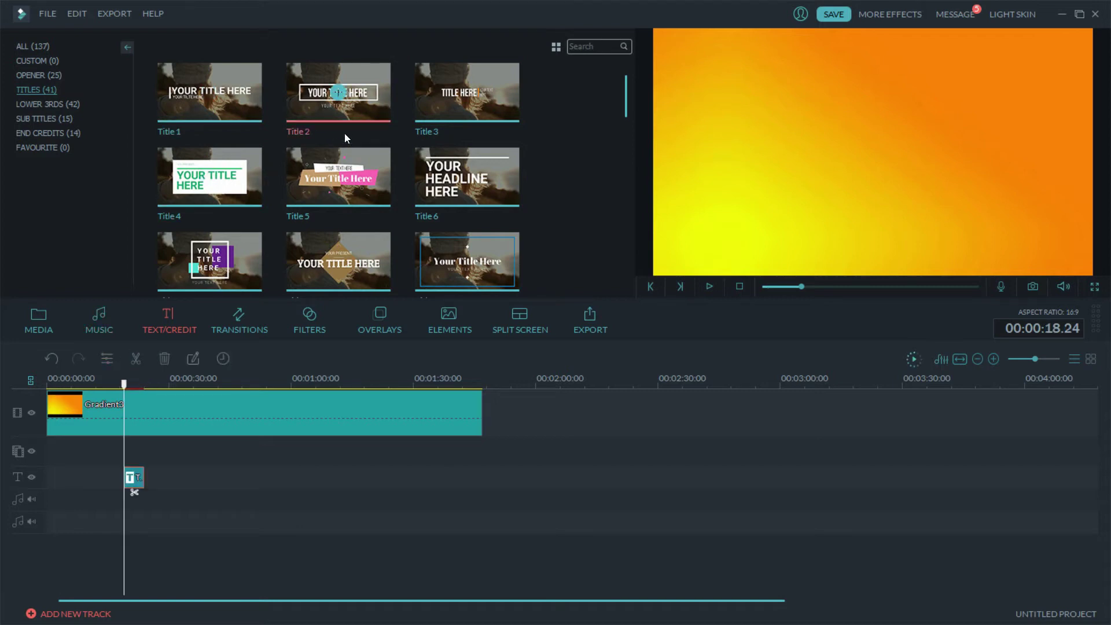
Add the Title 6 headline around 0:50, preview it, and place a framed title near 1:10
click(386, 243)
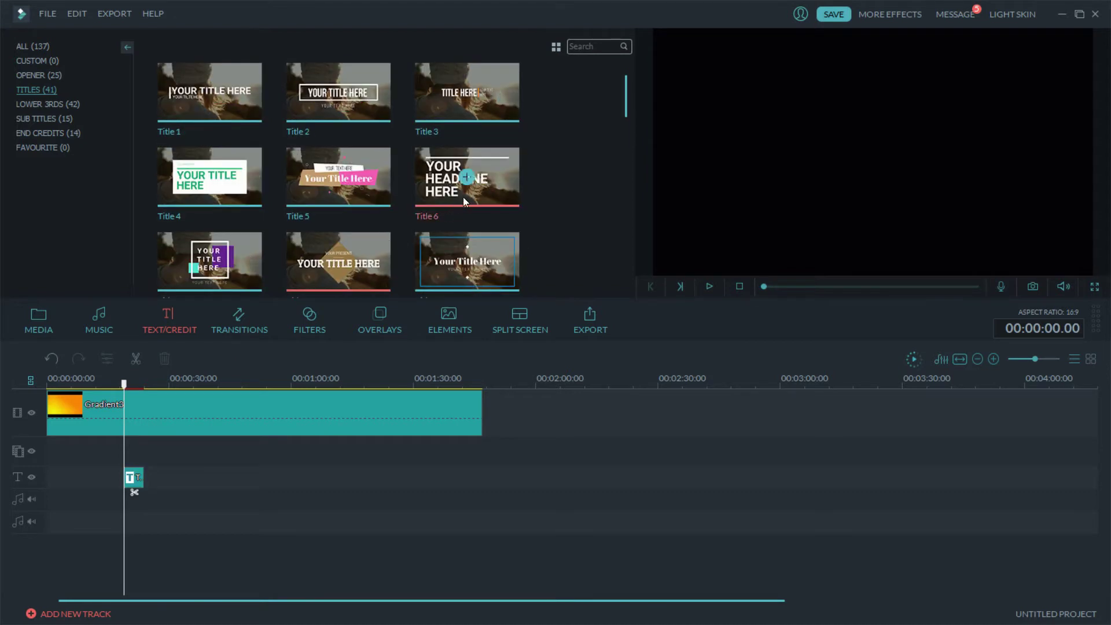
click(495, 186)
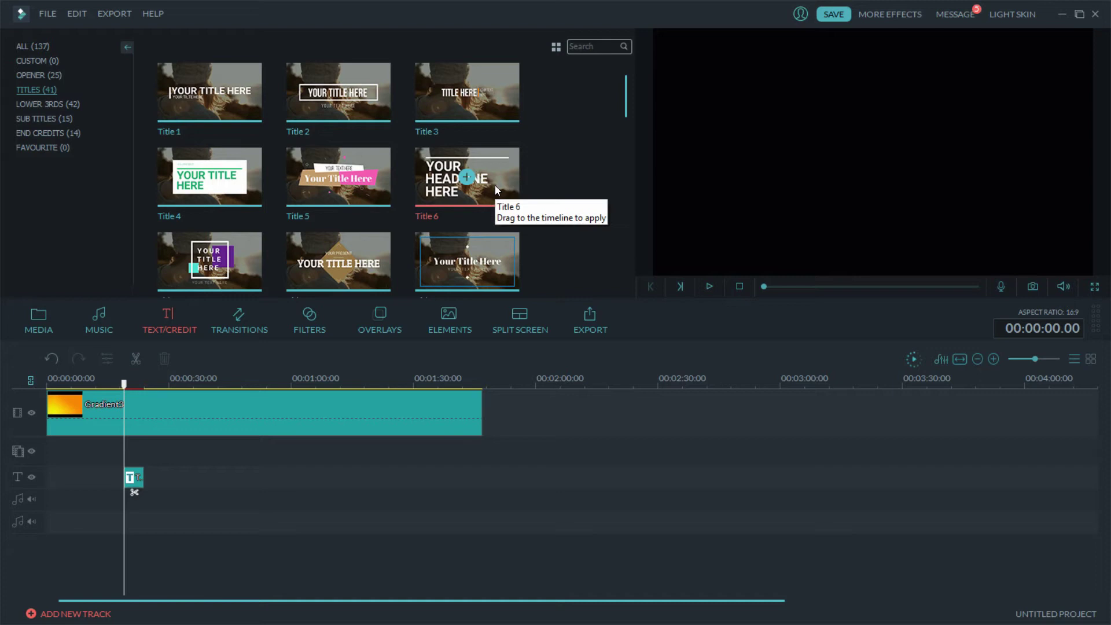
drag(495, 185, 251, 497)
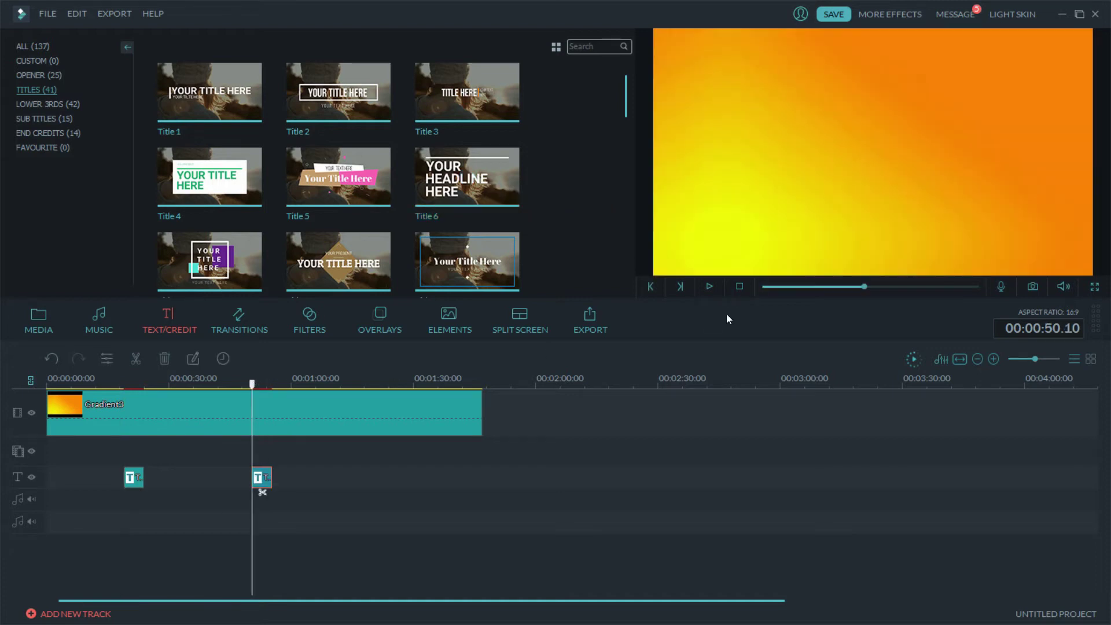
click(710, 284)
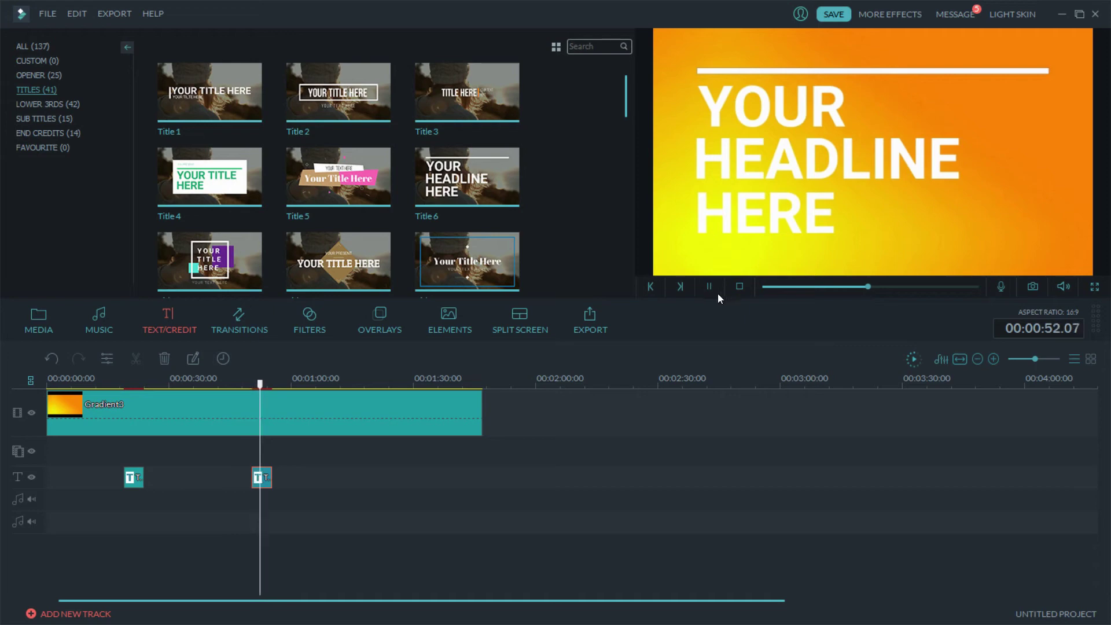
click(713, 290)
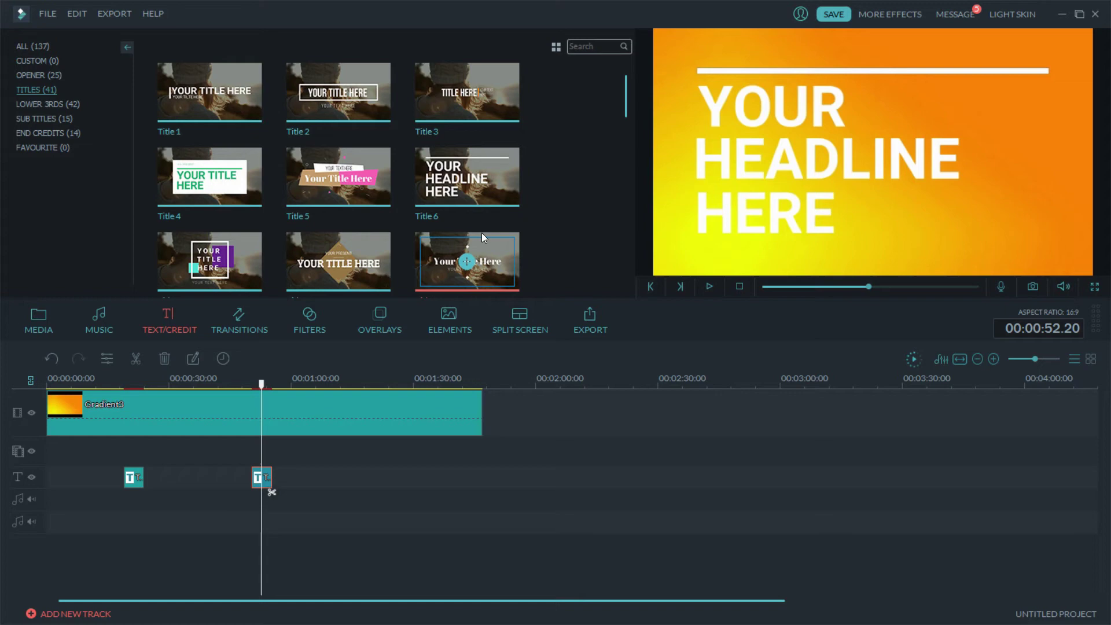
click(411, 204)
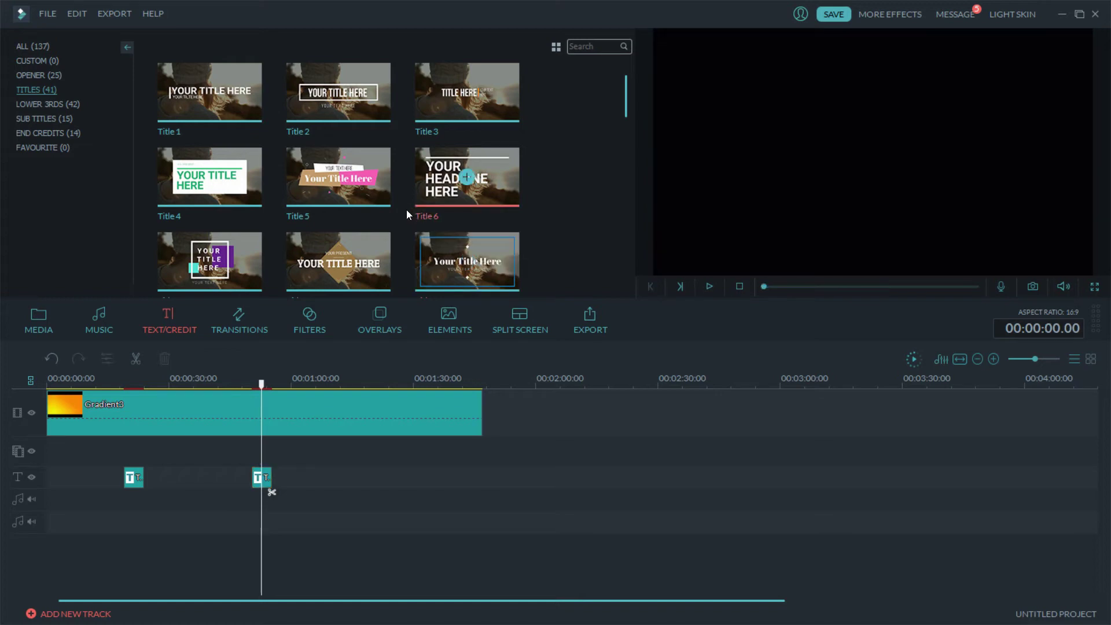
drag(338, 93, 336, 497)
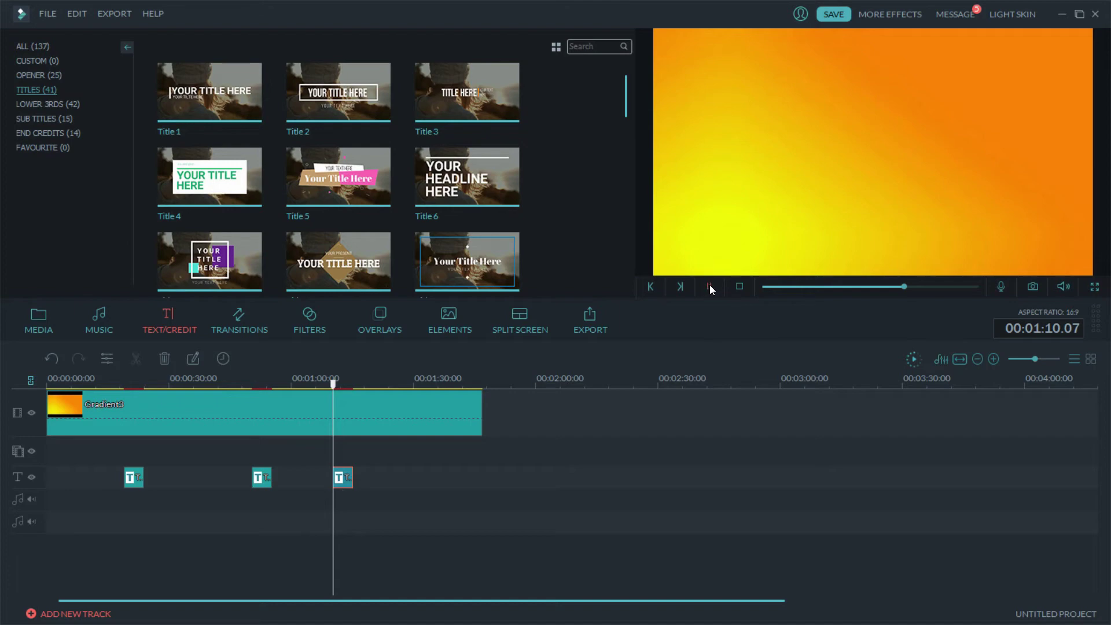
Replace the framed title's placeholder text with HOW TO ADD WORDS TO FILMORA
double_click(347, 478)
drag(207, 106, 2, 117)
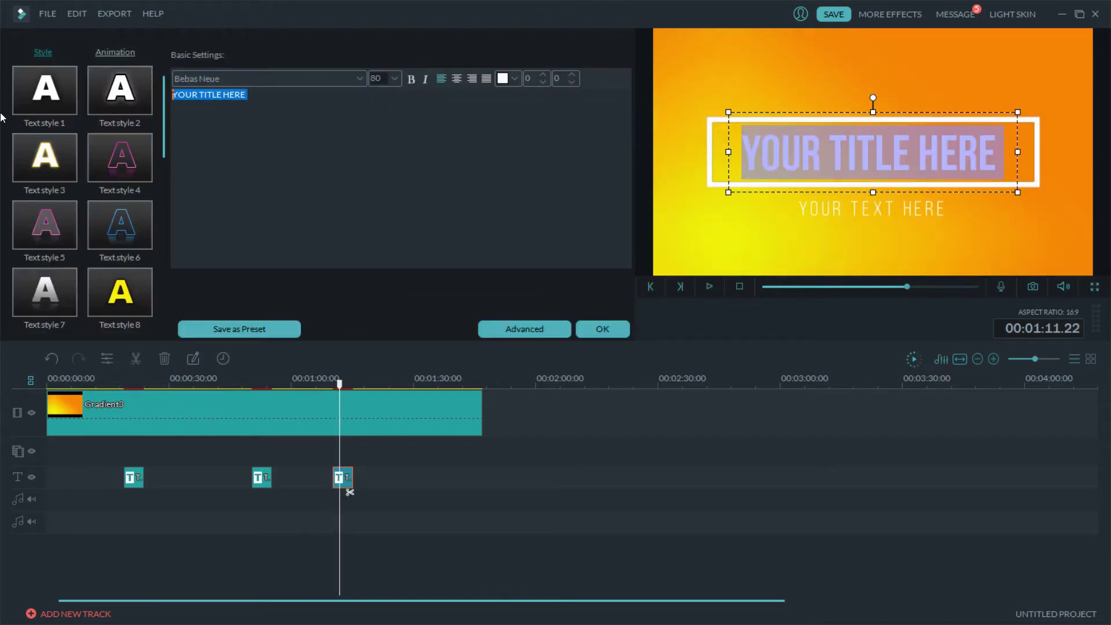
text(HOW TO )
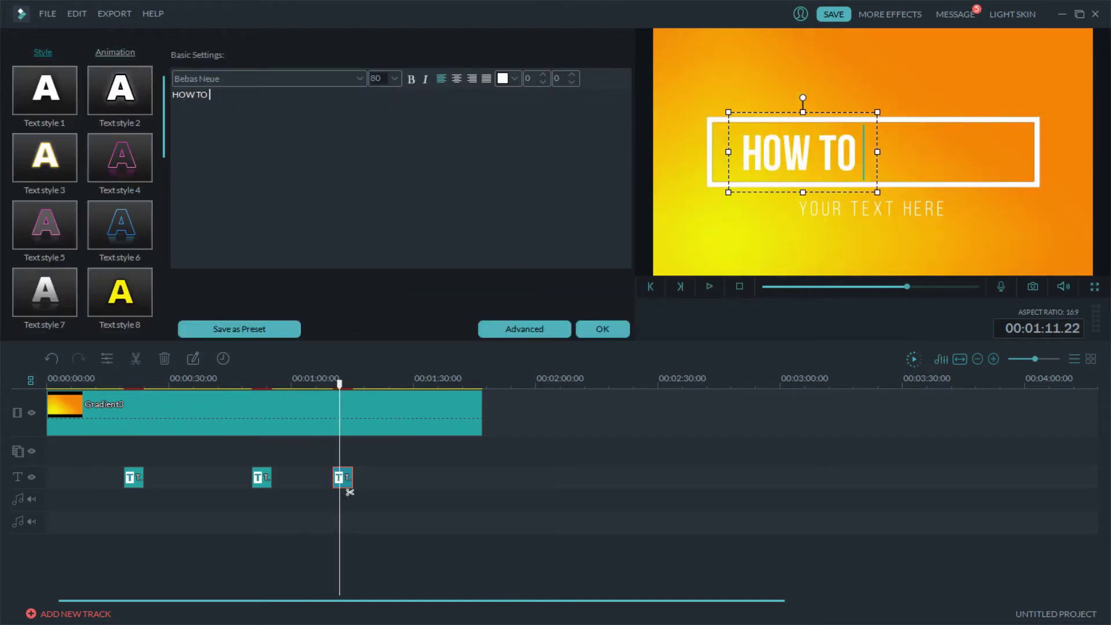
text(ADD)
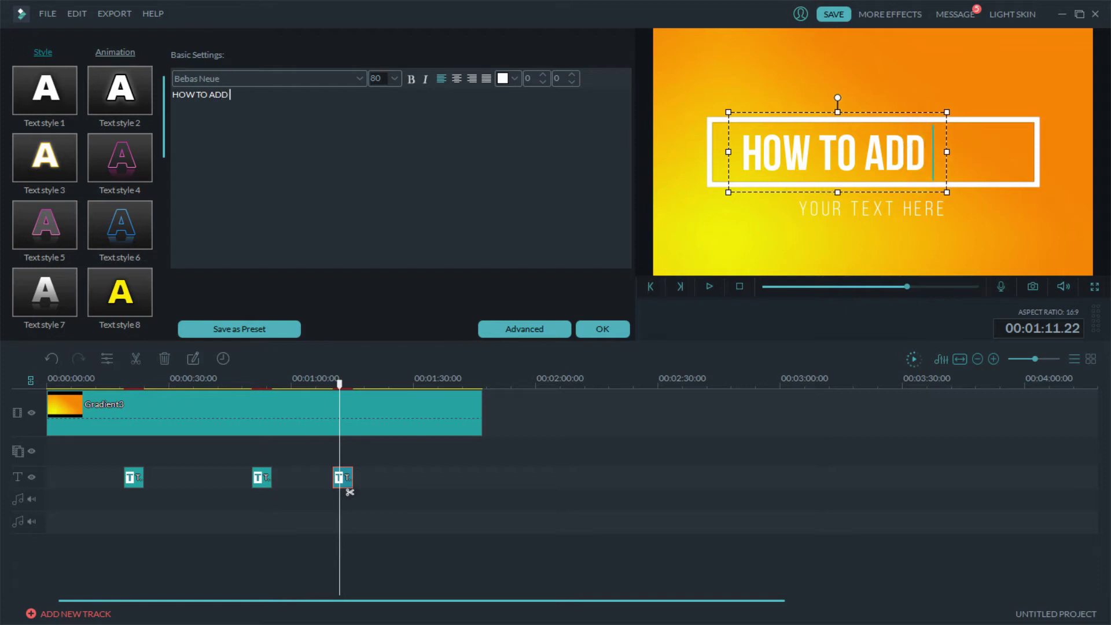
text( WORDS TO FILMORA)
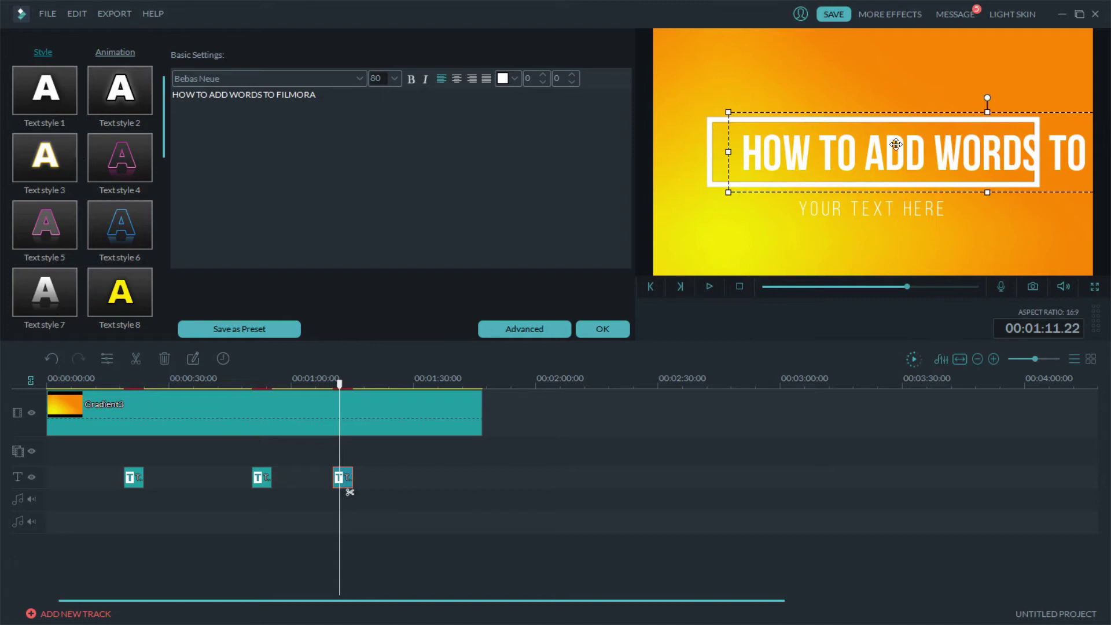
Resize the title box and centre it inside the white frame
drag(1049, 128, 872, 110)
drag(677, 112, 862, 132)
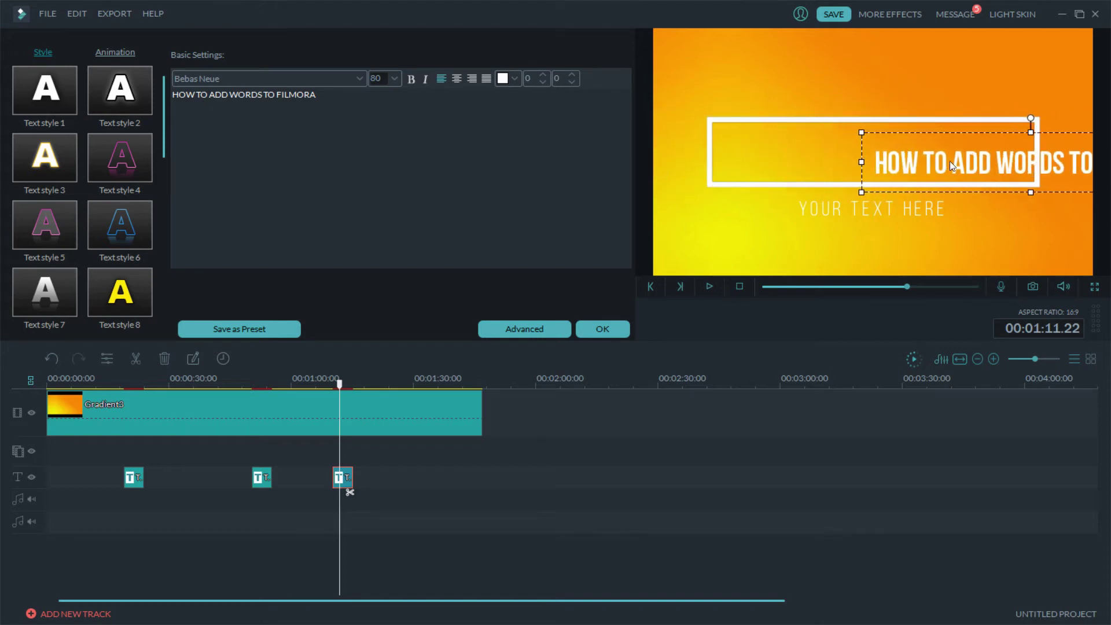
drag(955, 132, 800, 125)
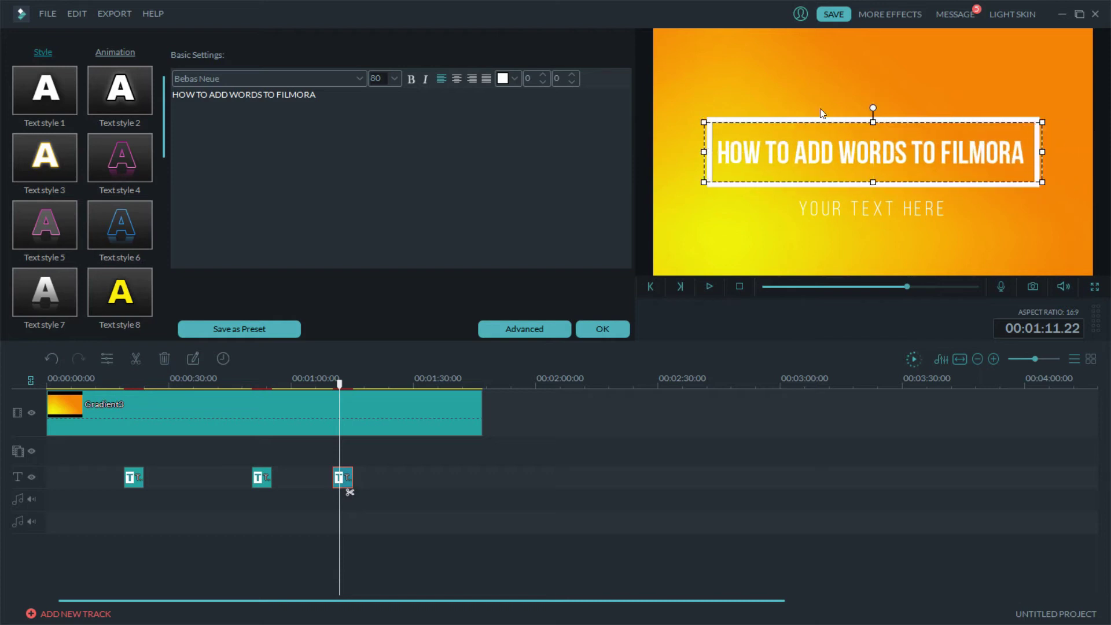
Delete the YOUR TEXT HERE subtitle line and replay the title from just before it
click(821, 113)
click(848, 209)
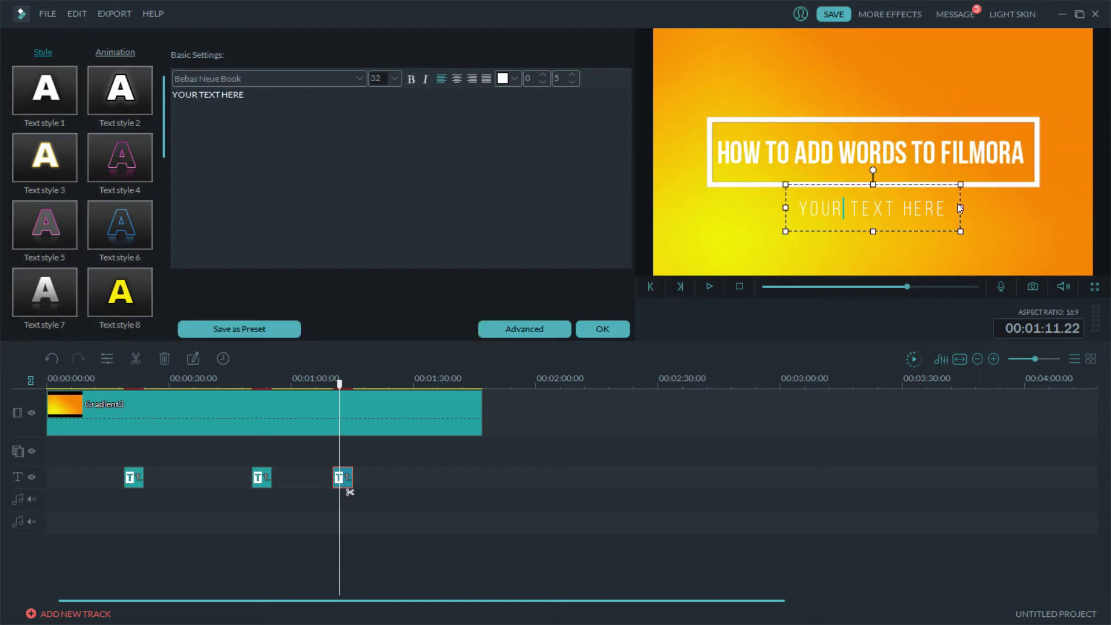
drag(961, 208, 1, 92)
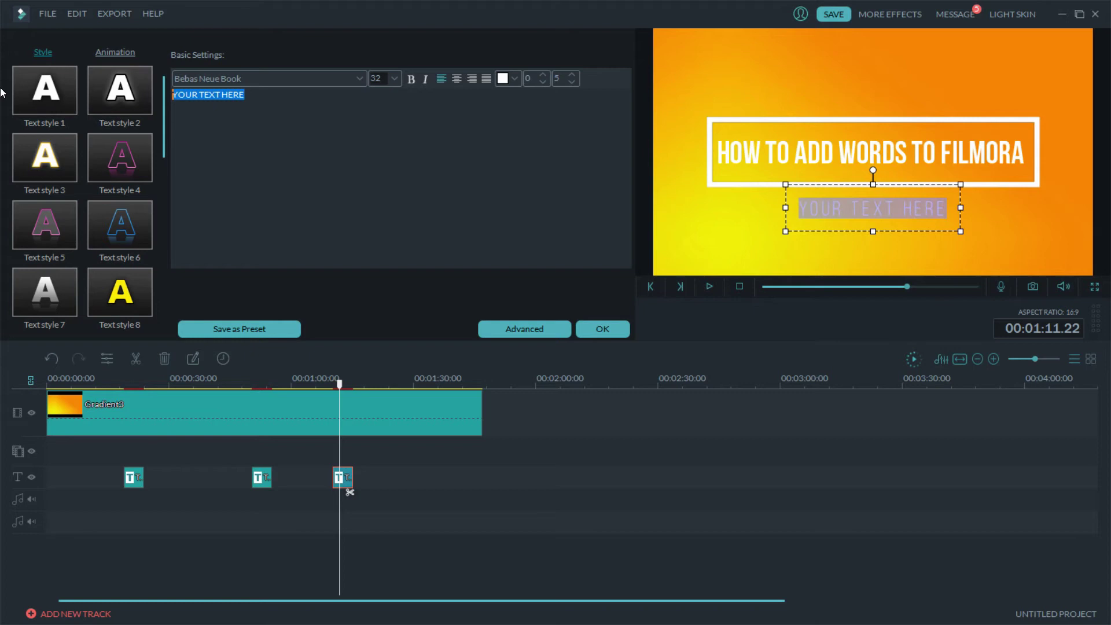
key(BackSpace)
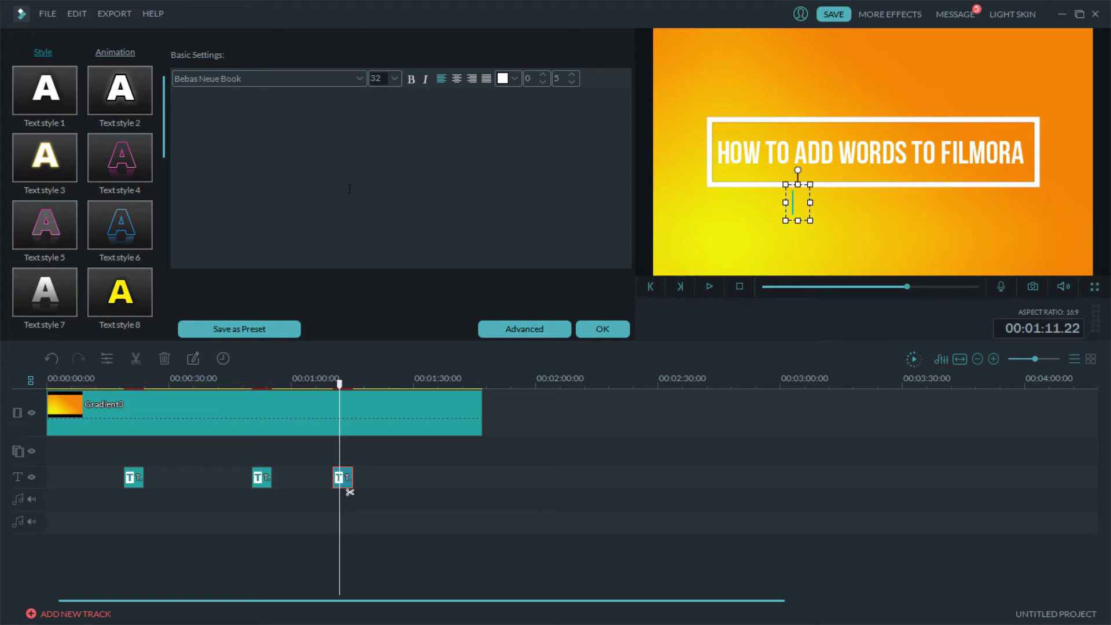
click(844, 189)
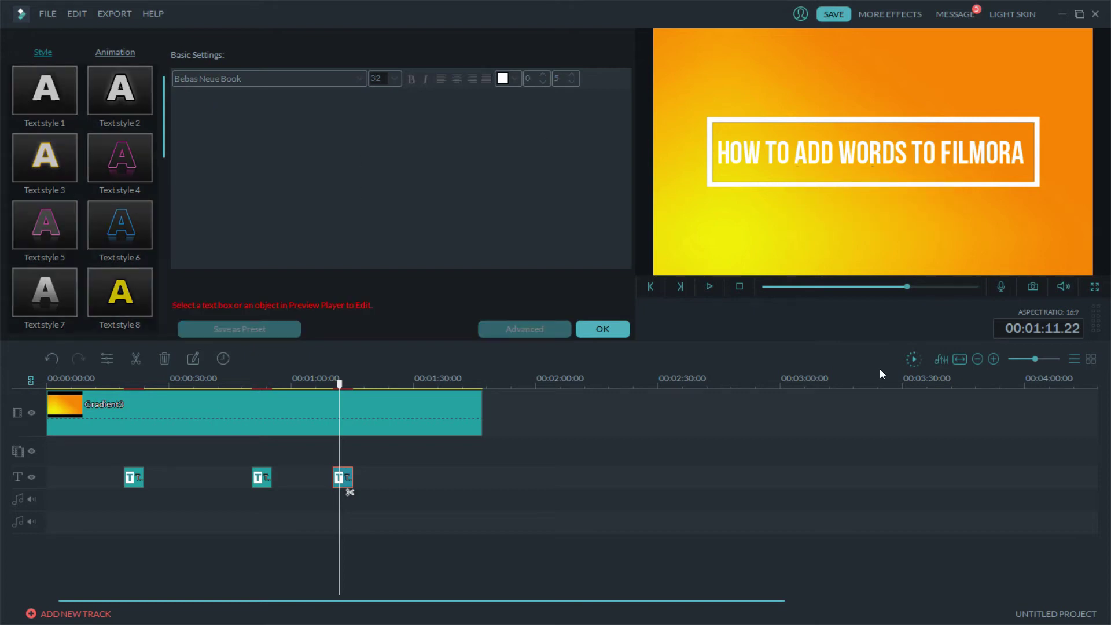
click(333, 384)
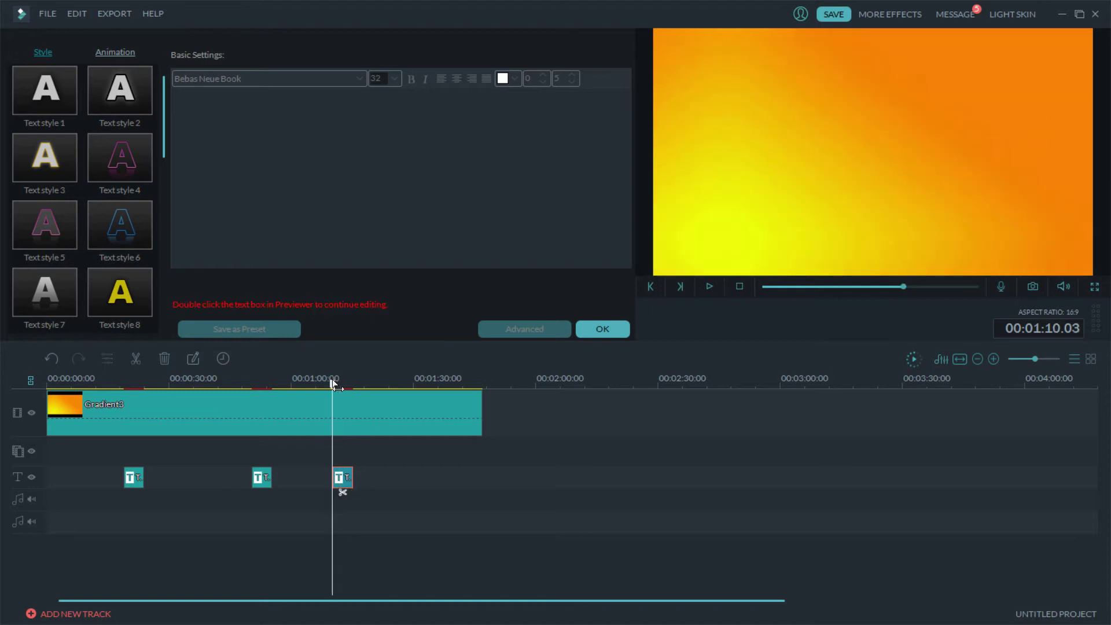
click(711, 287)
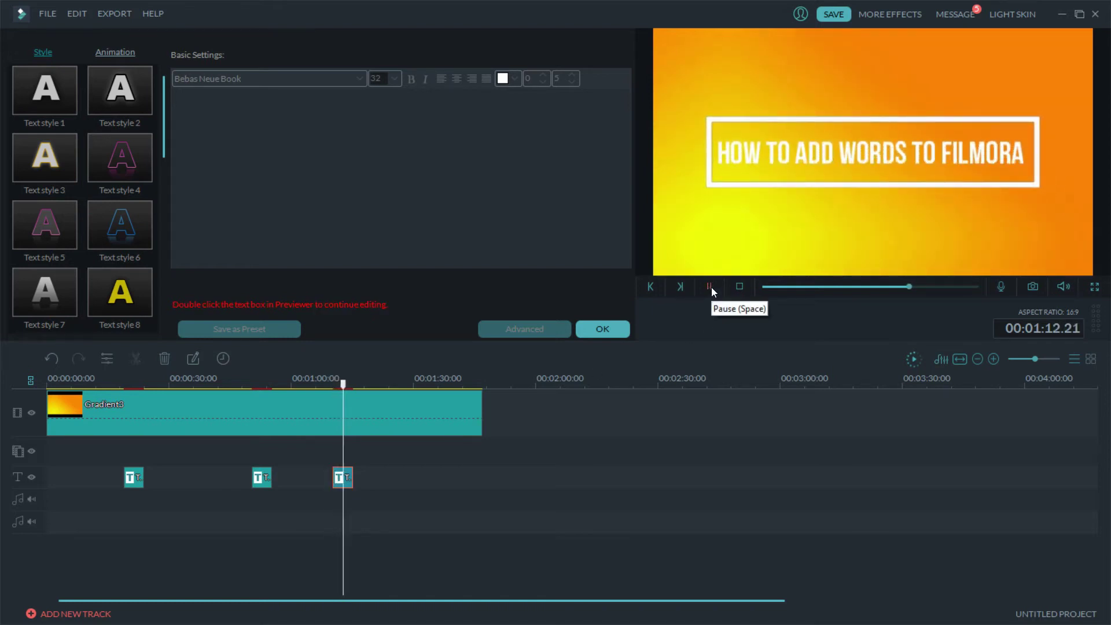
Pause playback and change WORDS to TEXT in the framed title
click(710, 287)
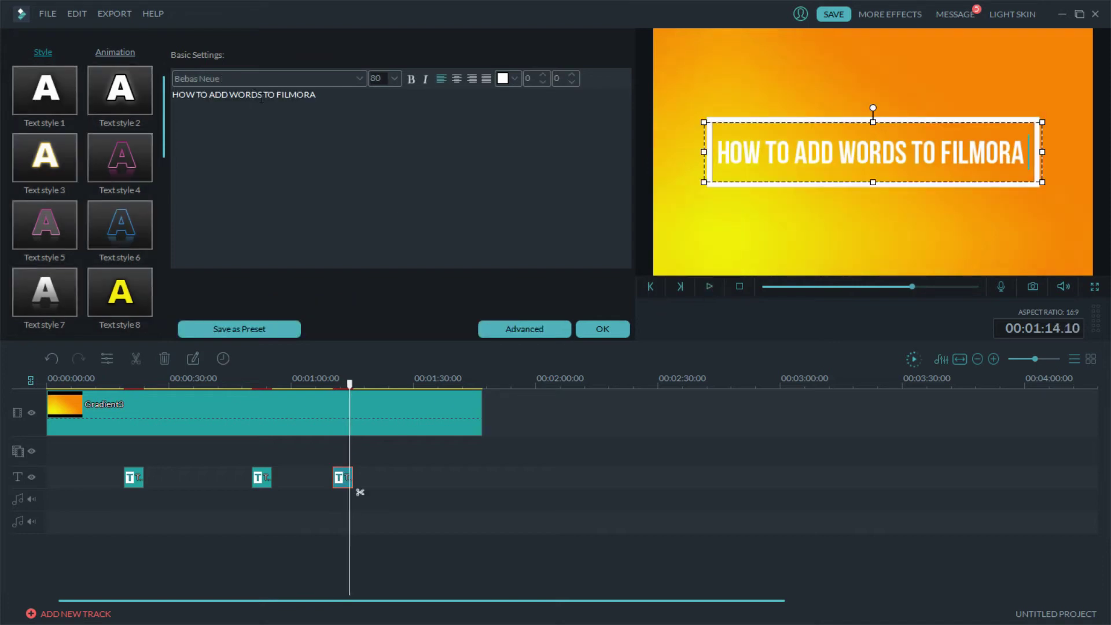
drag(261, 96, 231, 97)
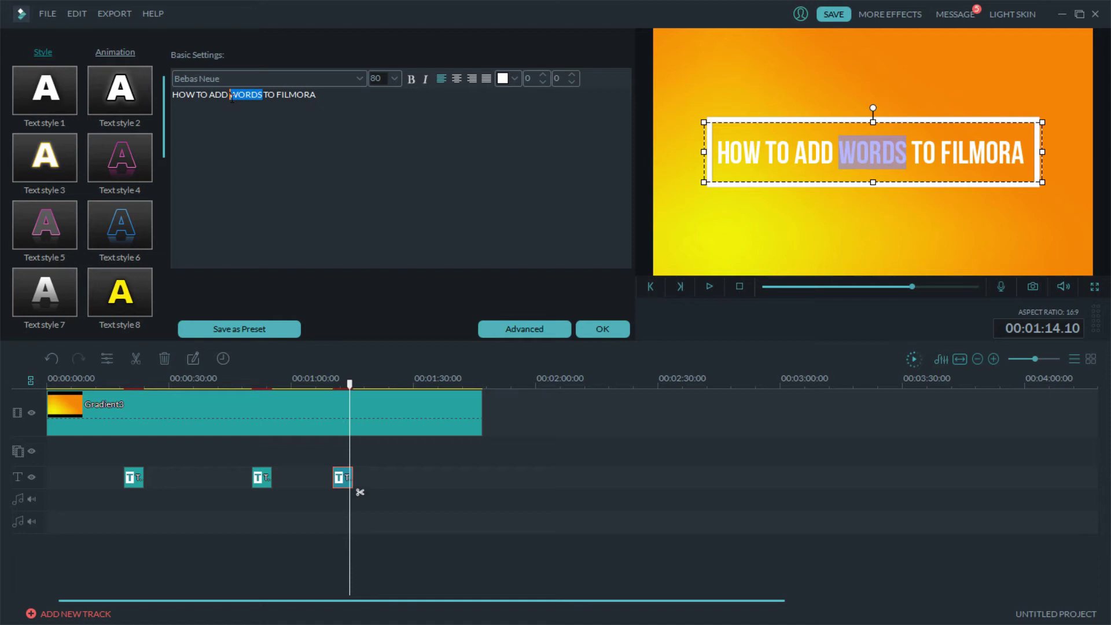
text(TEXT)
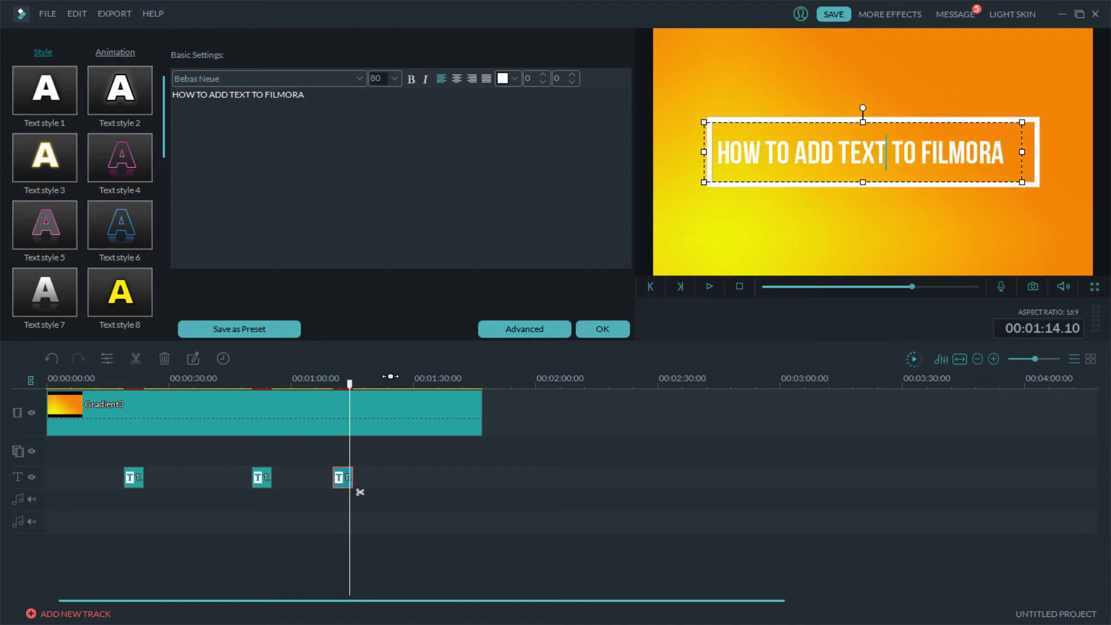
Step through the font list and set the title to DejaVu Sans Condensed Bold Oblique
drag(354, 380, 347, 381)
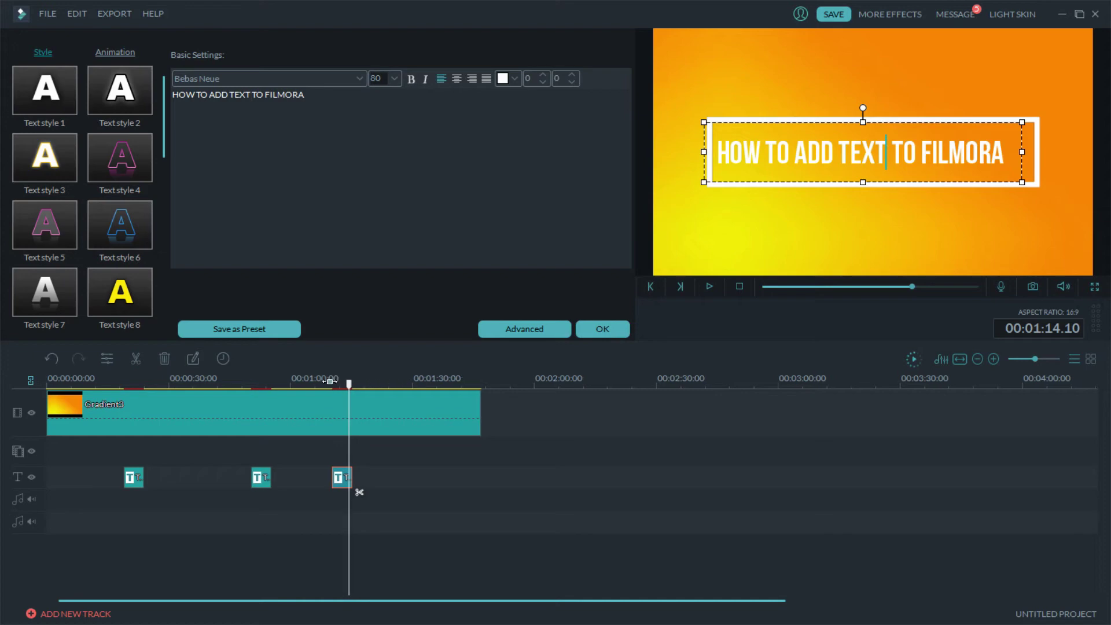
click(340, 476)
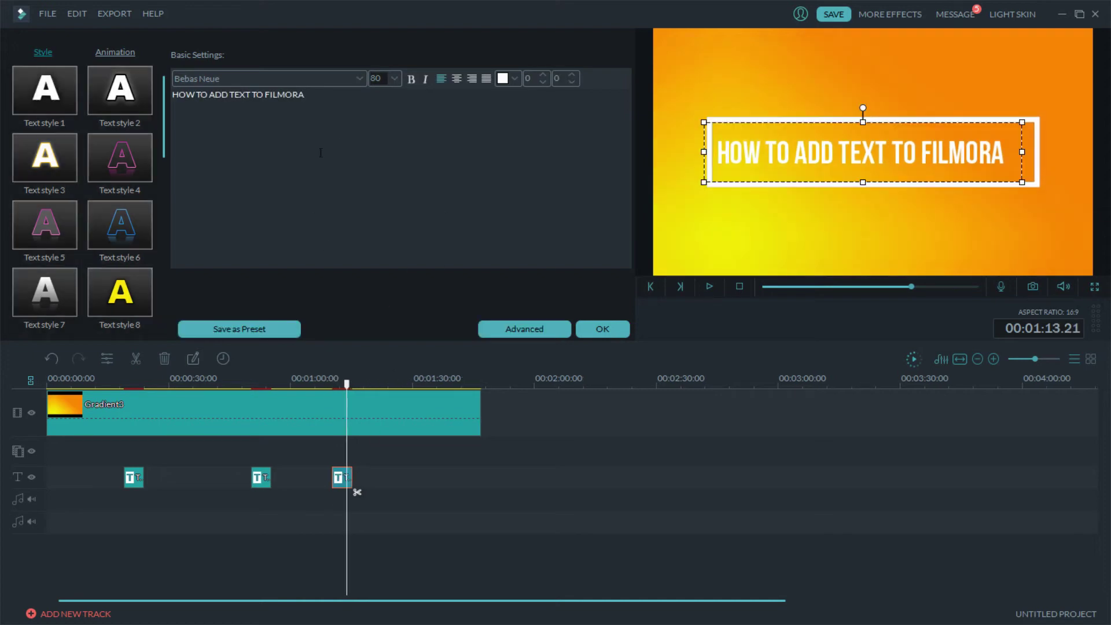
key(ctrl+a)
click(354, 79)
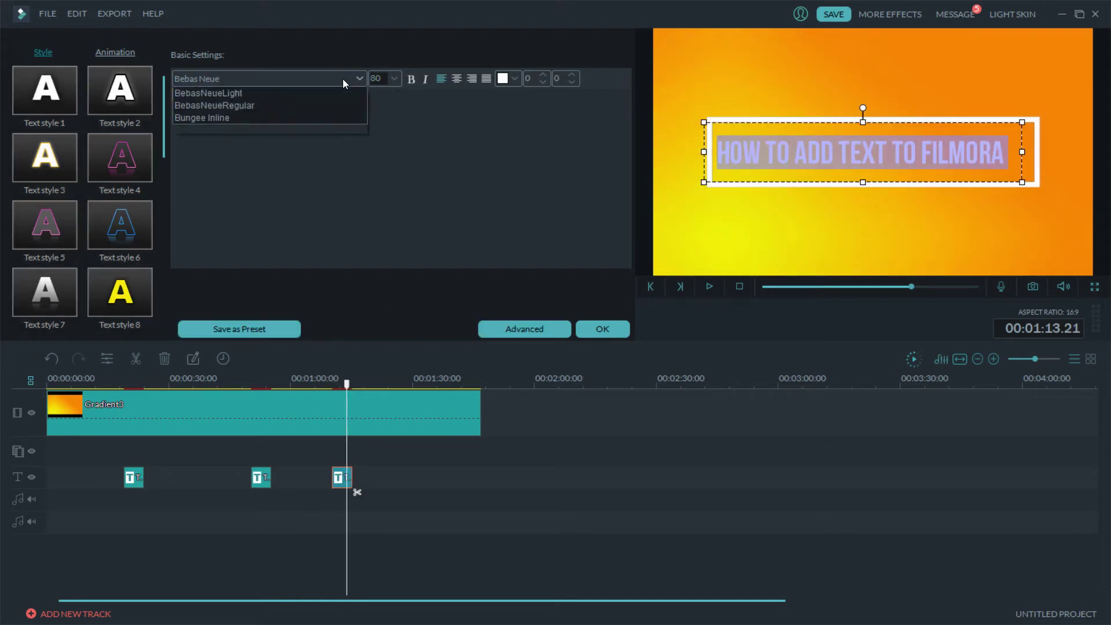
key(Down)
key(Down)
key(Down)
key(Down)
key(Down)
key(Down)
key(Down)
key(Down)
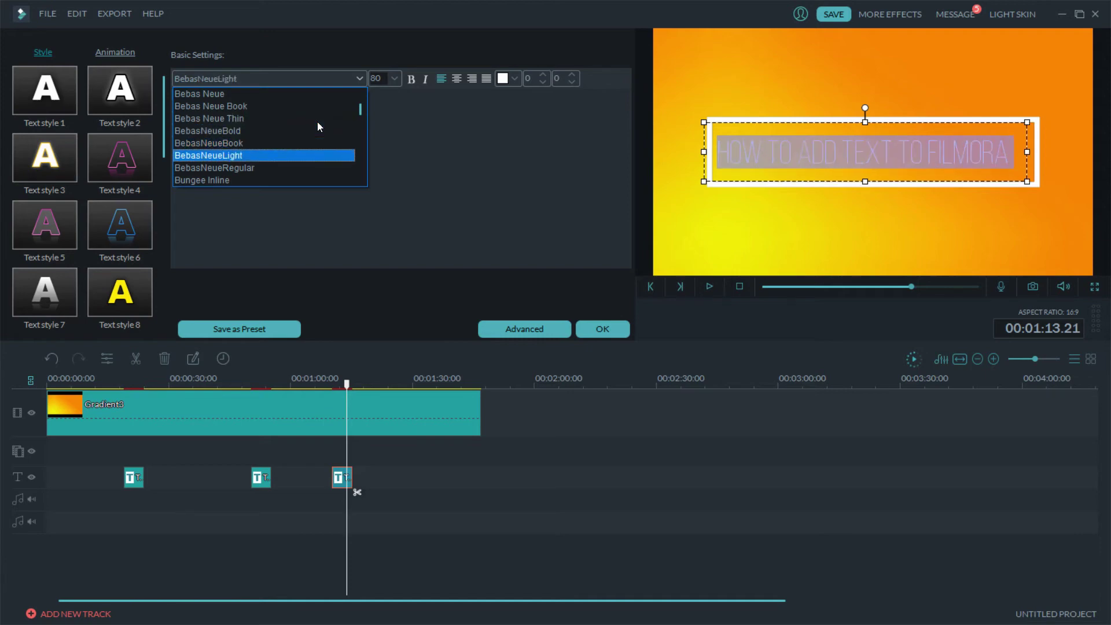
key(Down)
key(Down)
key(Down)
key(Down)
key(Down)
key(Down)
key(Down)
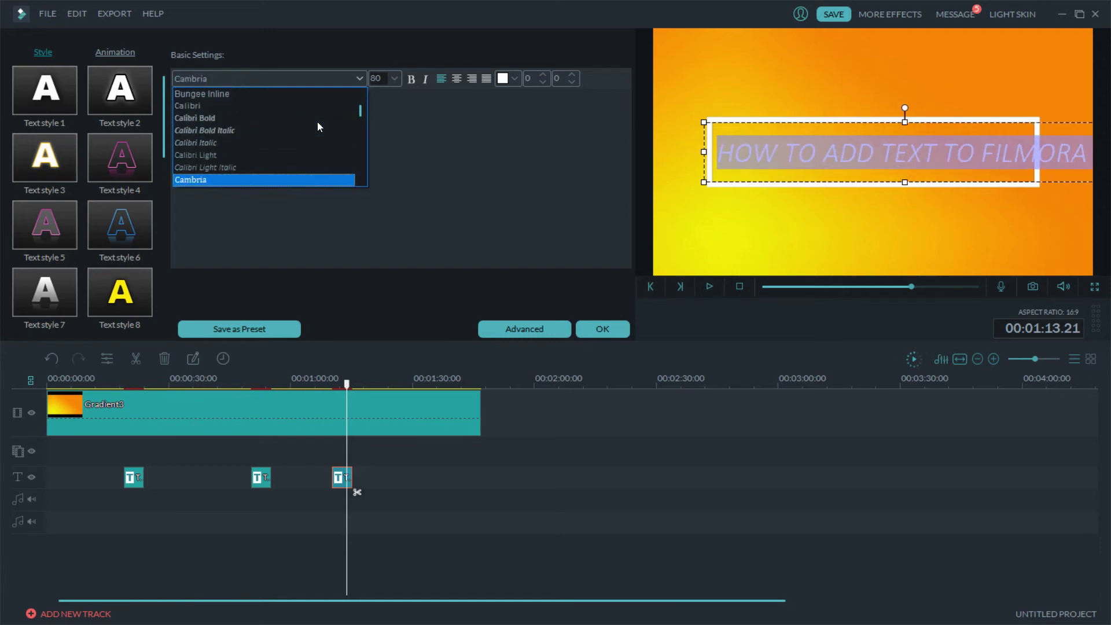
key(Down)
key(Down)
key(Down)
key(Down)
key(Down)
key(Down)
key(Down)
key(Down)
key(Down)
key(Down)
key(Down)
key(Down)
key(Down)
key(Down)
key(Down)
key(Down)
key(Down)
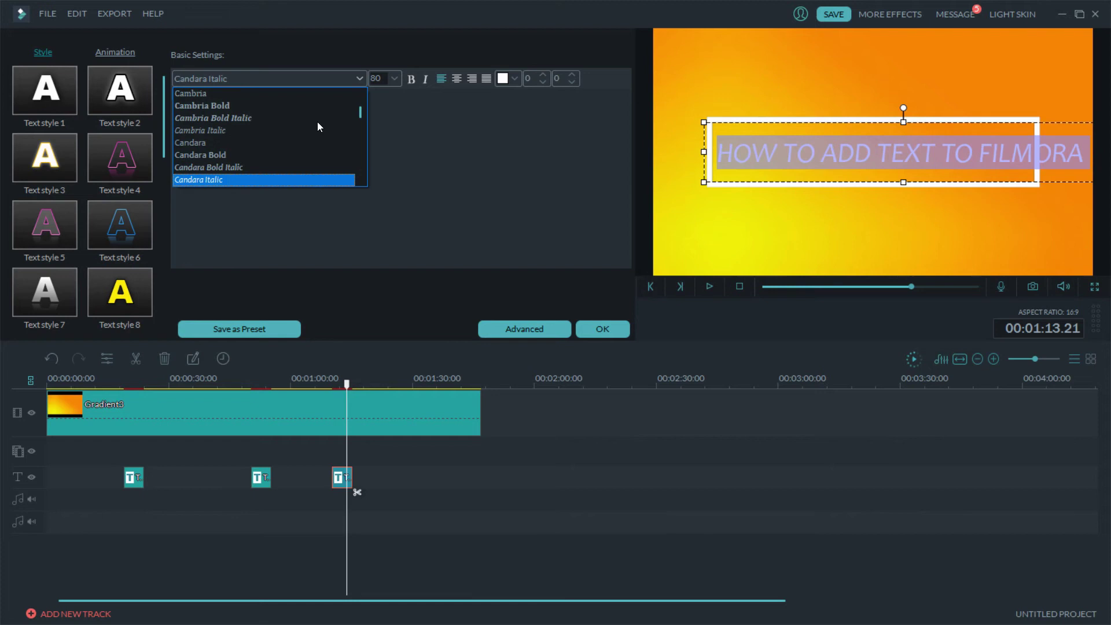
key(Down)
key(Down)
key(Down)
key(Down)
key(Down)
key(Down)
key(Down)
key(Down)
key(Down)
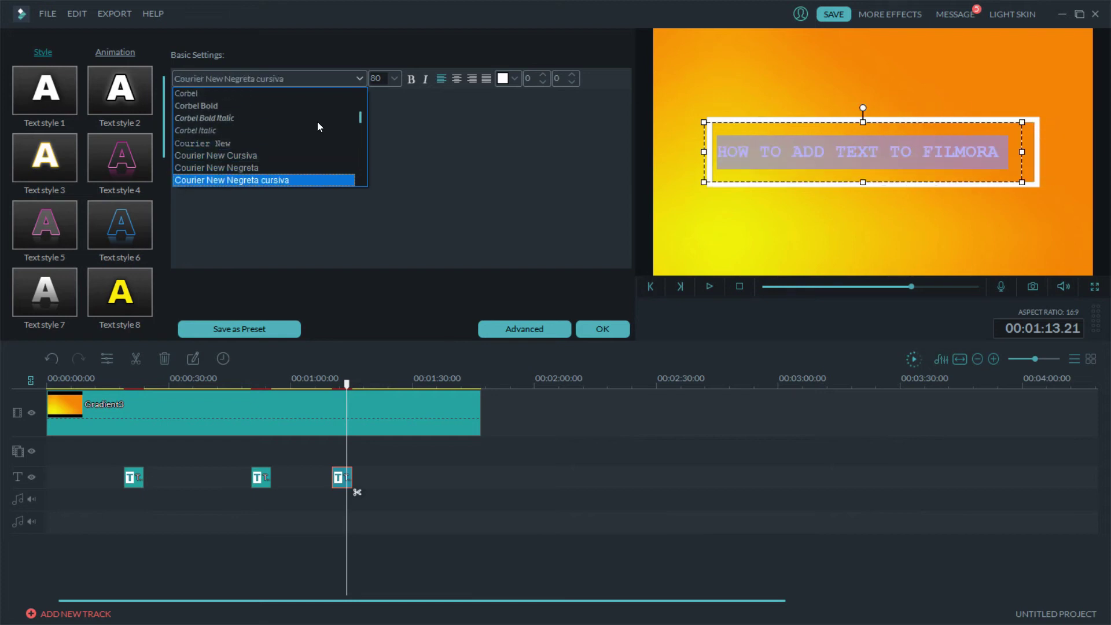
key(Down)
key(Down)
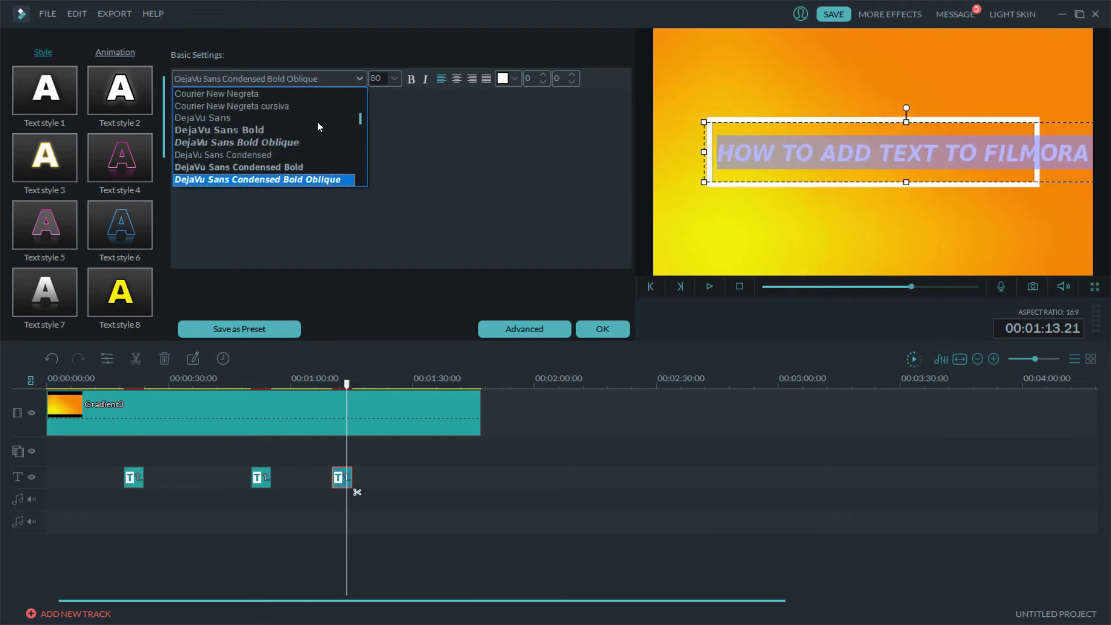
scroll(345, 129, down, 5)
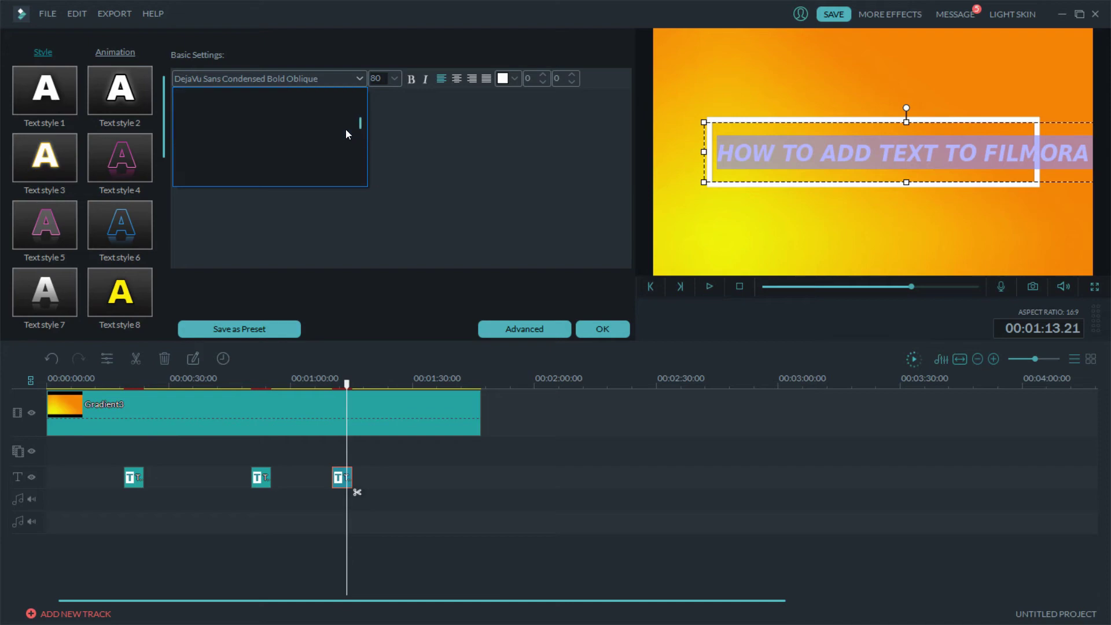
Keep the new font and try Text styles 4 and 6 on the title
click(441, 223)
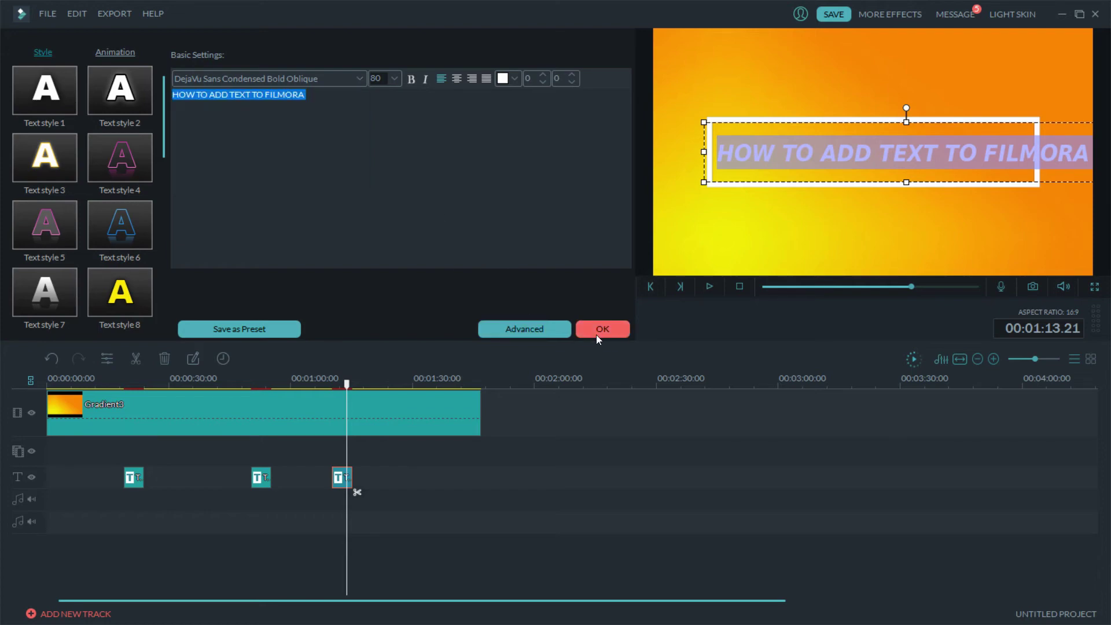
double_click(127, 168)
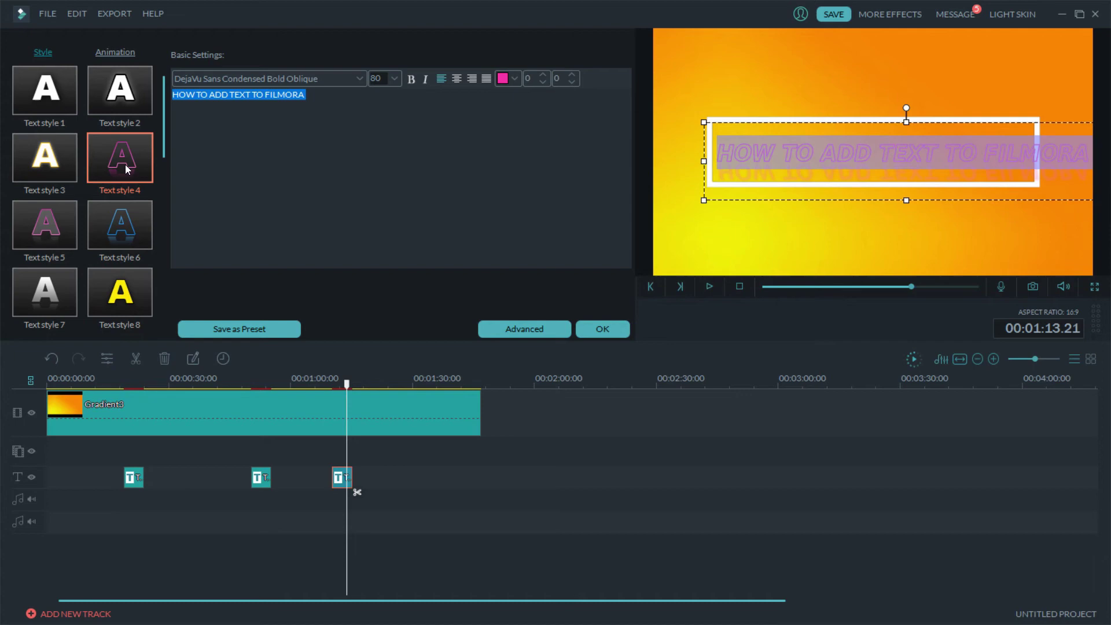
click(828, 217)
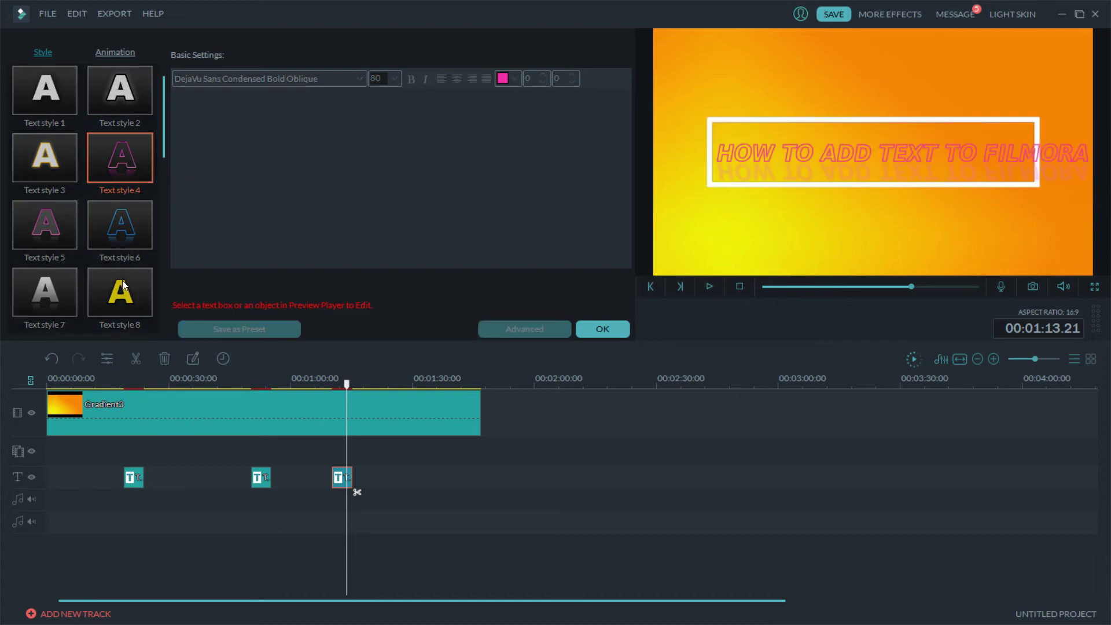
click(747, 147)
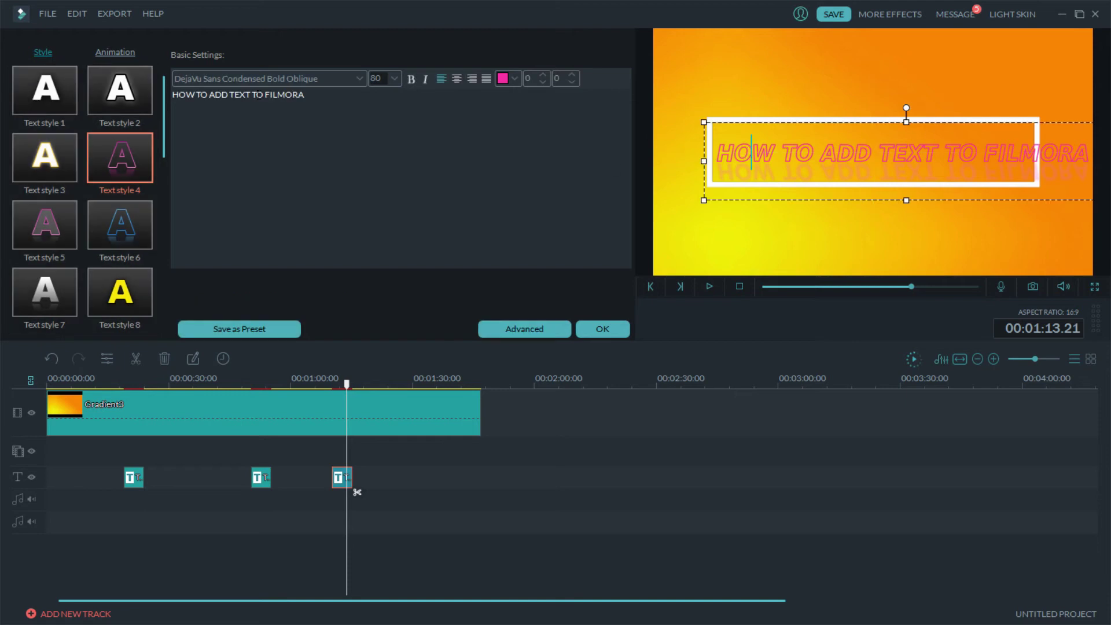
double_click(747, 147)
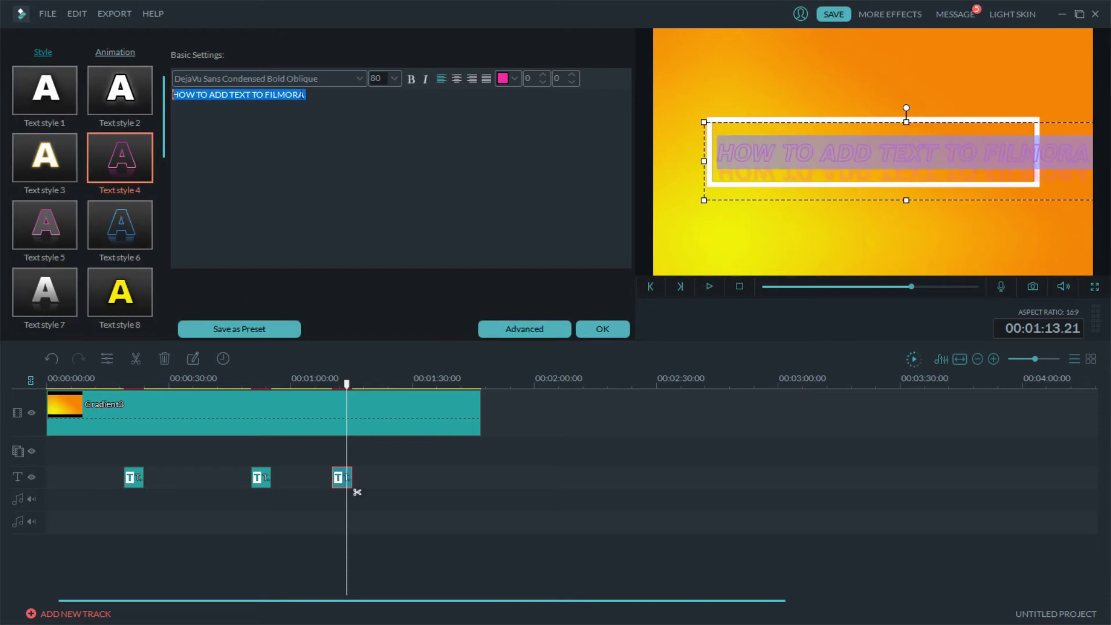
click(127, 232)
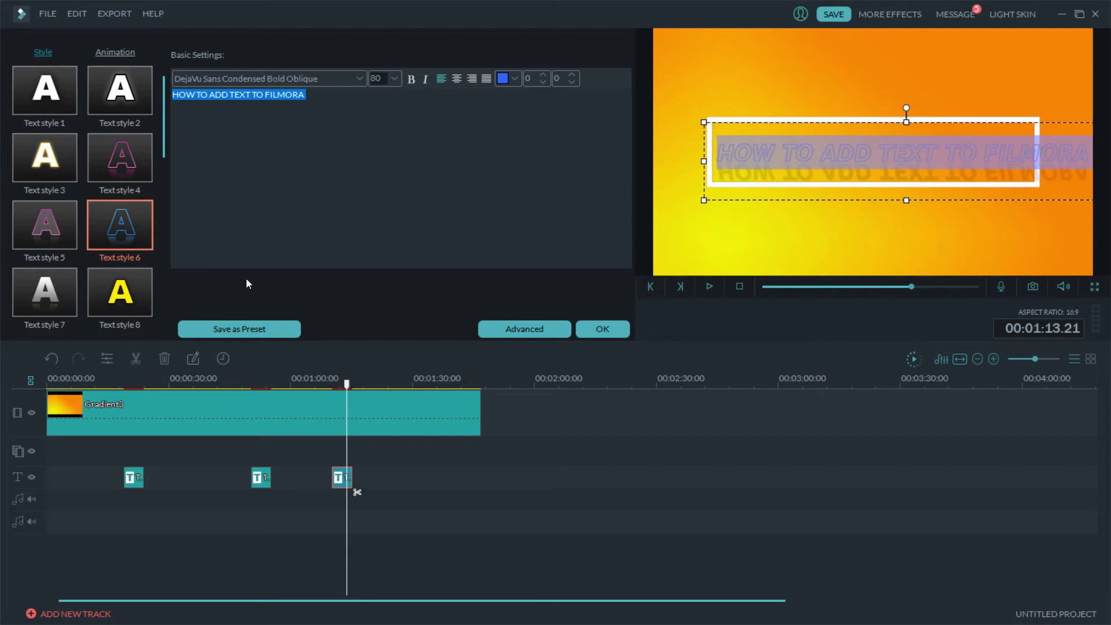
Apply the yellow Text style 8 and check the colour in the colour picker
click(131, 306)
click(738, 249)
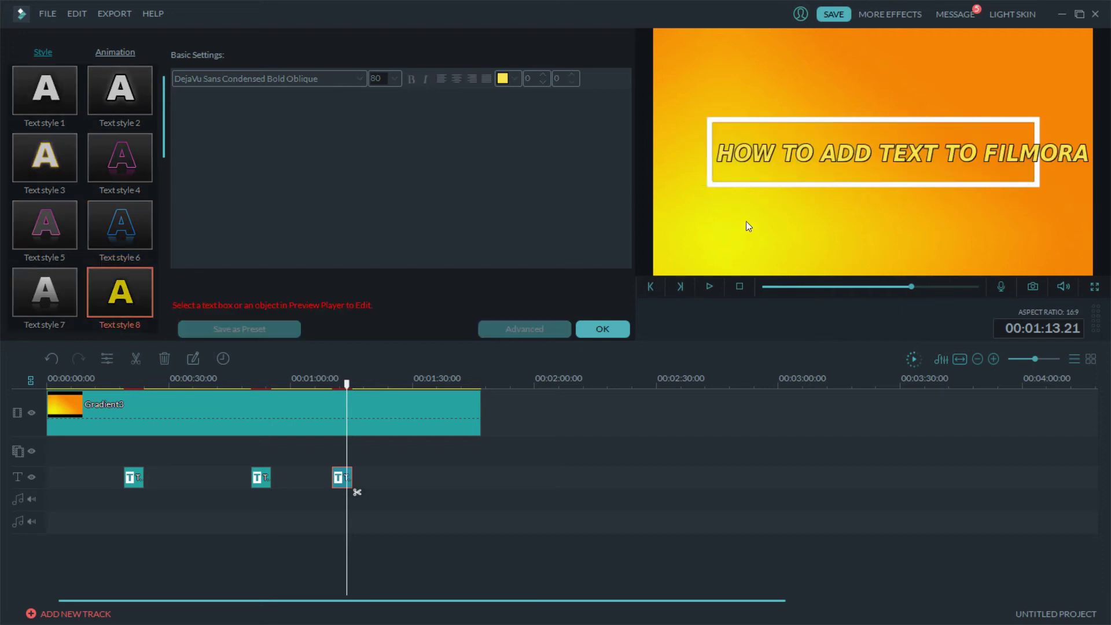
click(821, 154)
key(ctrl+a)
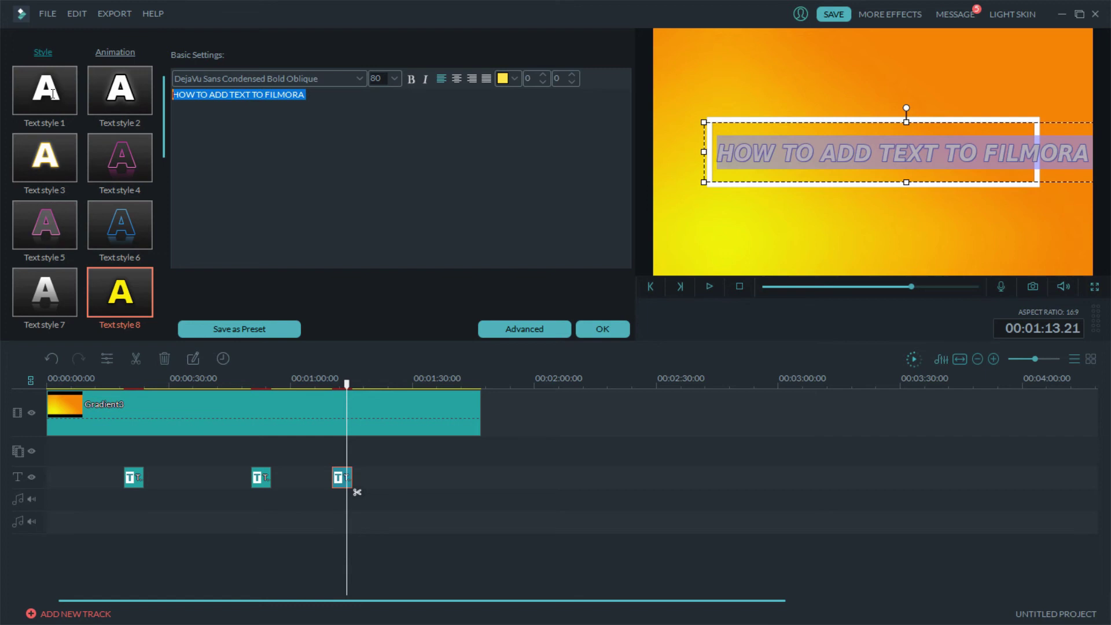
click(513, 79)
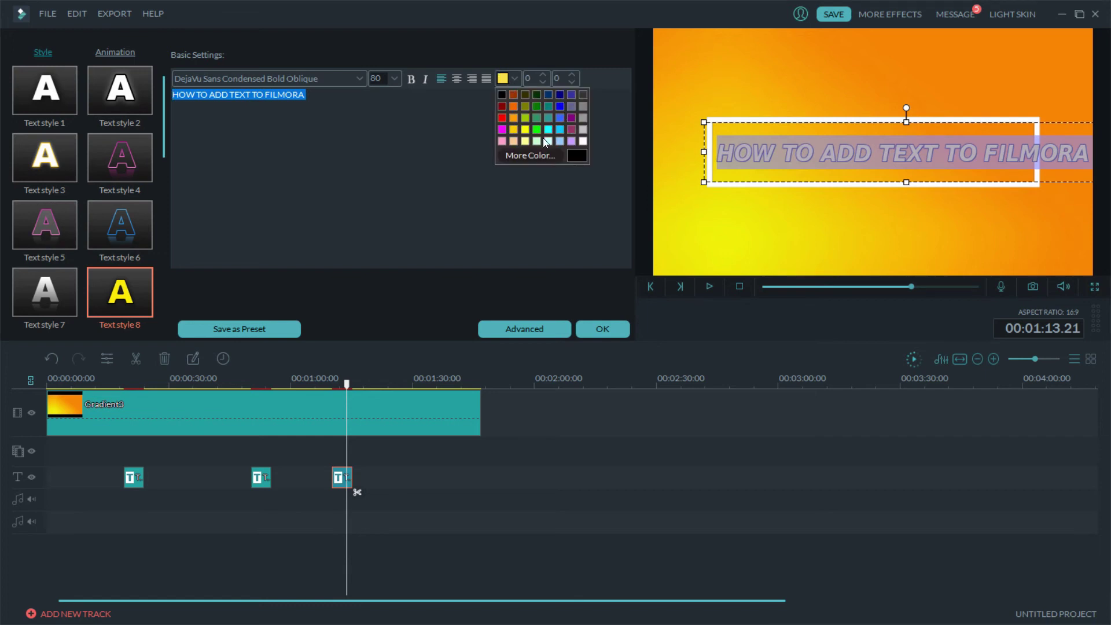
click(546, 155)
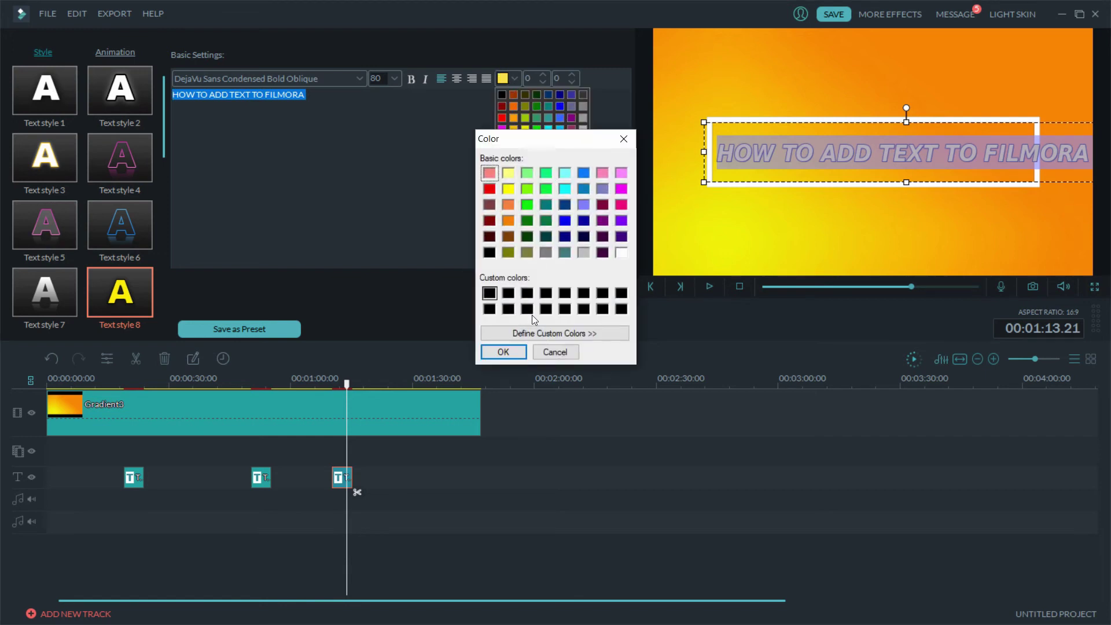
click(624, 139)
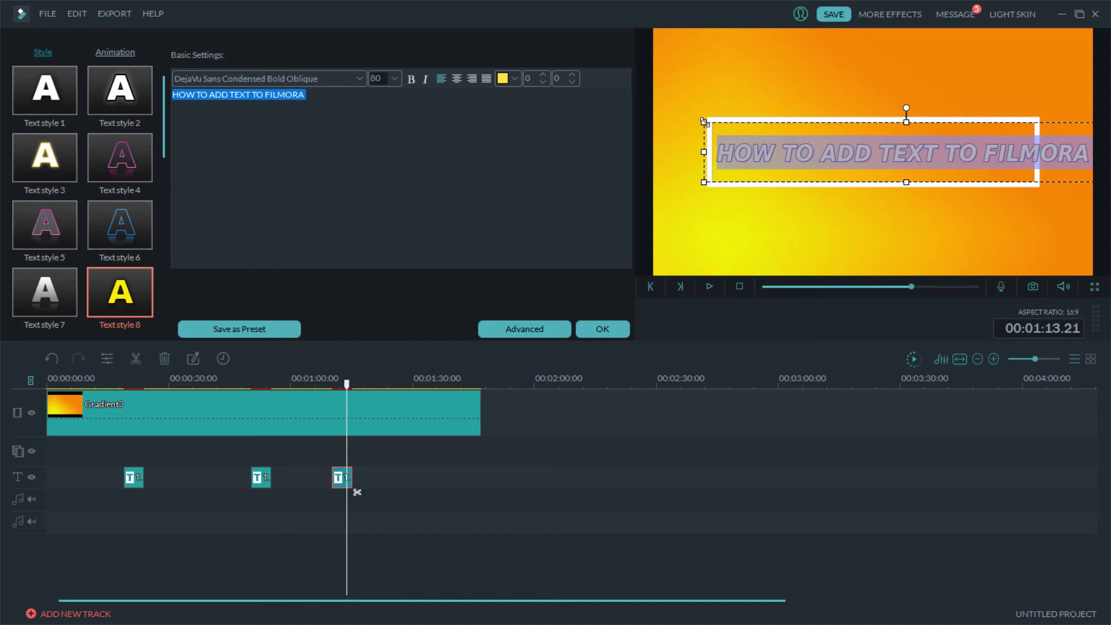
Shrink the yellow title, centre it in the white frame, and replay its entrance
drag(704, 122, 757, 125)
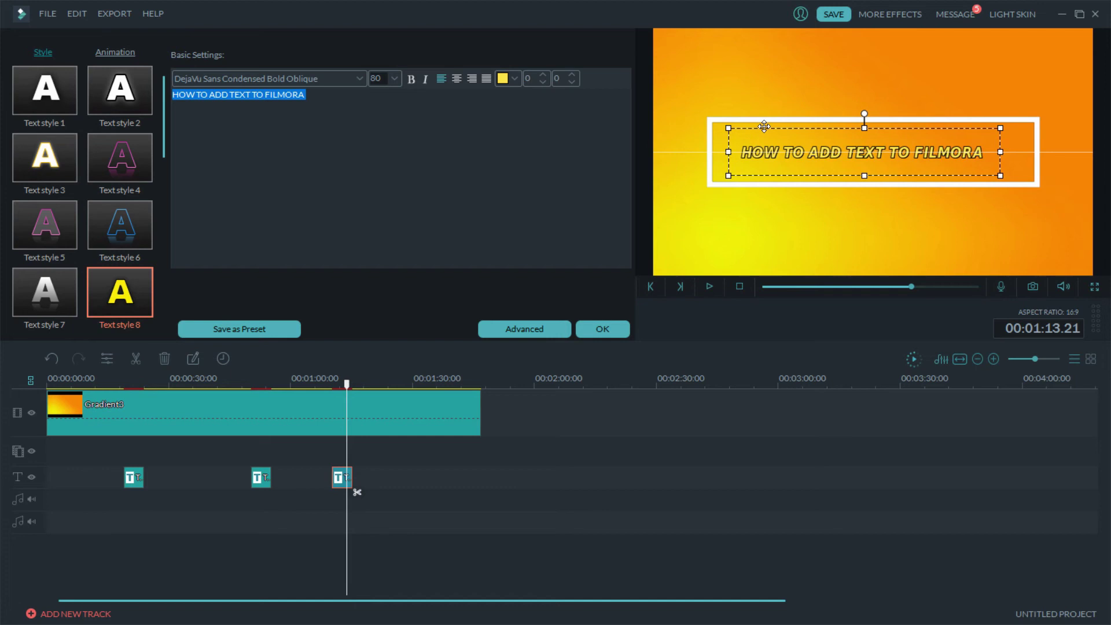
click(777, 78)
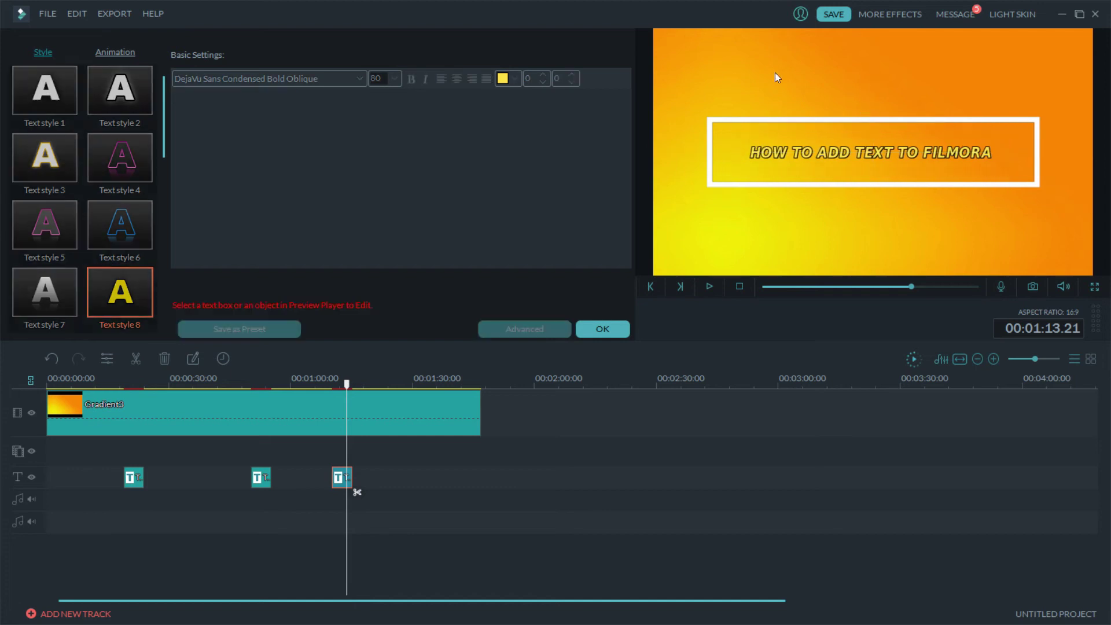
click(336, 382)
drag(335, 382, 333, 382)
click(703, 290)
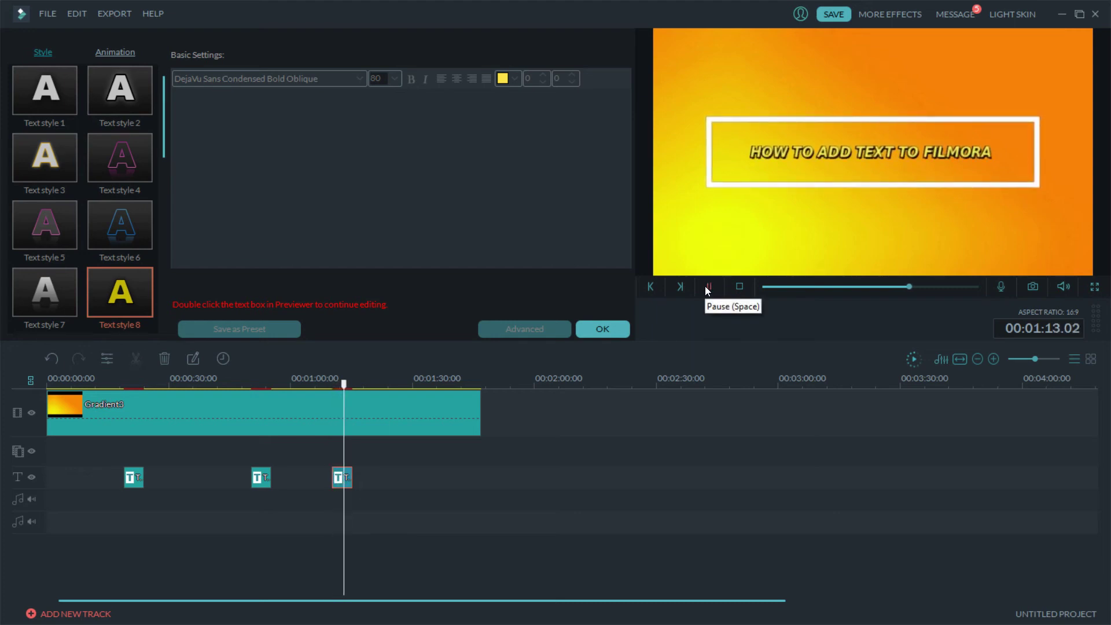
click(710, 287)
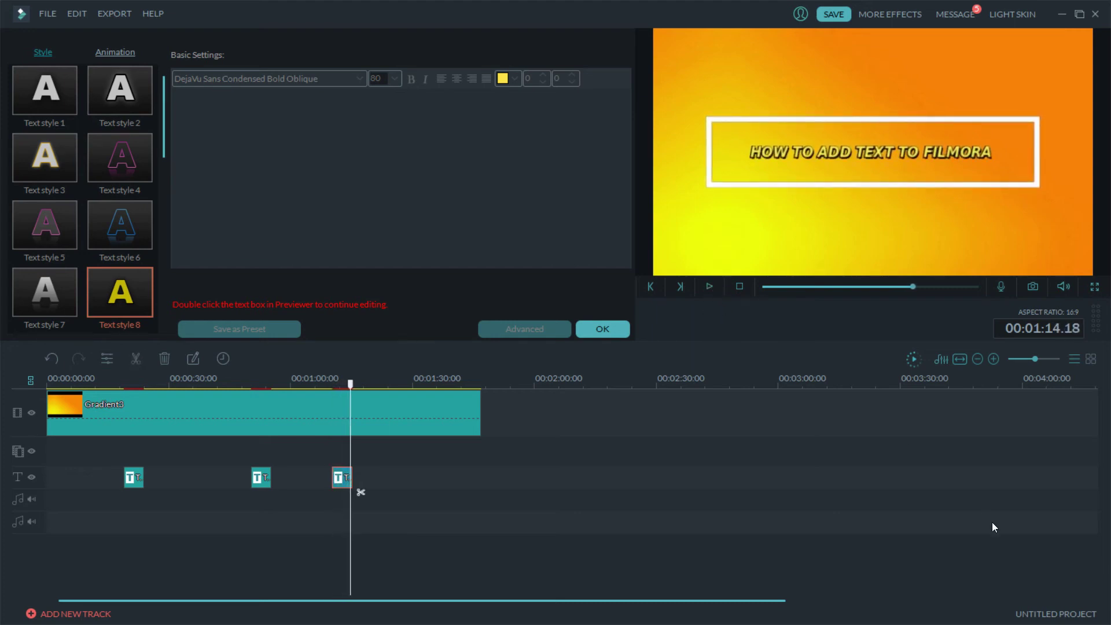